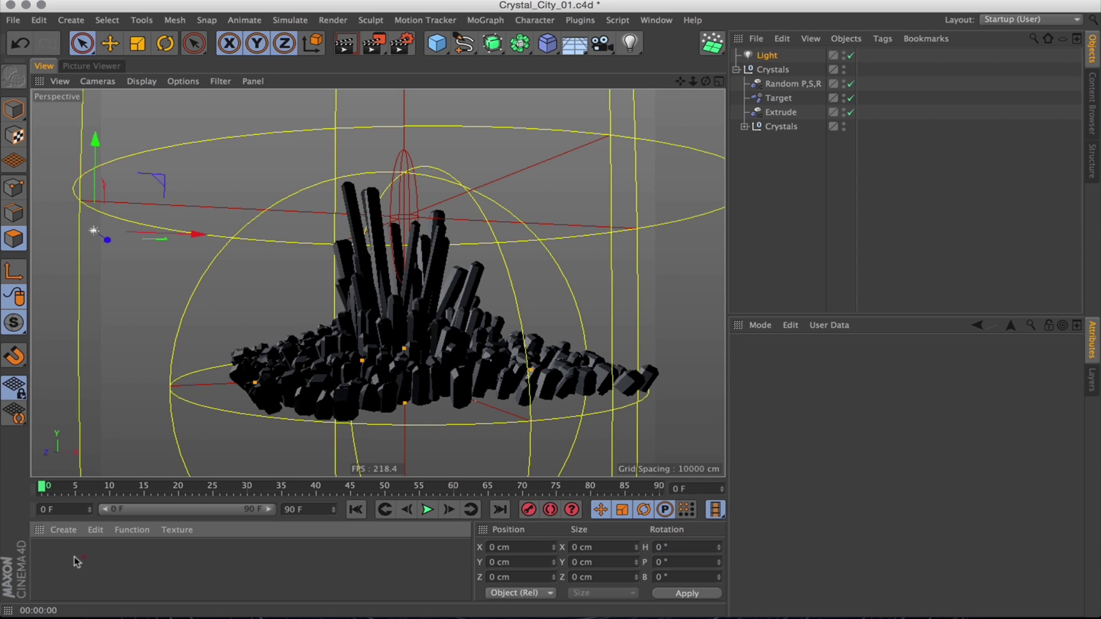
Step: Create a new material and set its color to pure white (RGB 255, 255, 255)
double_click(50, 559)
double_click(48, 560)
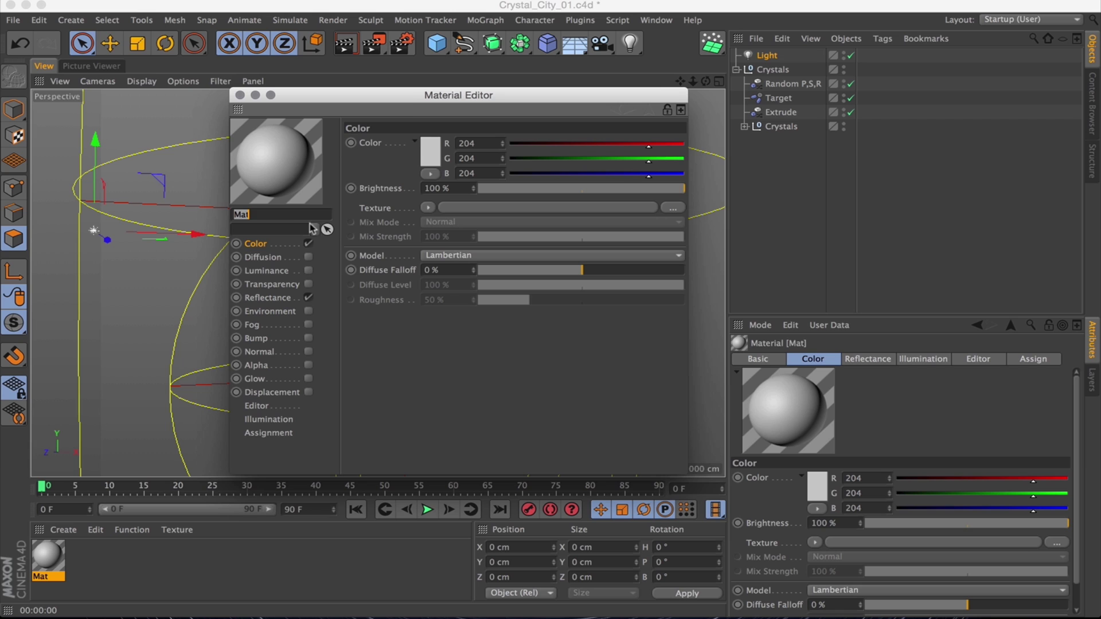
click(432, 154)
drag(430, 153, 318, 67)
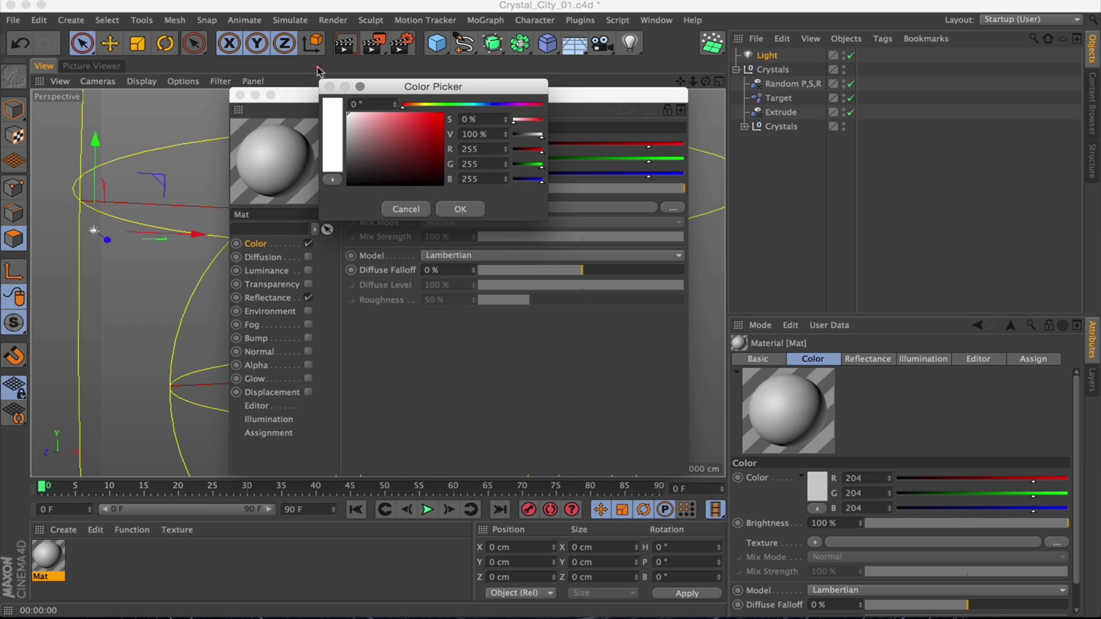
click(458, 210)
Step: Enable the material's transparency with 90 % brightness and a refraction of 2
click(309, 285)
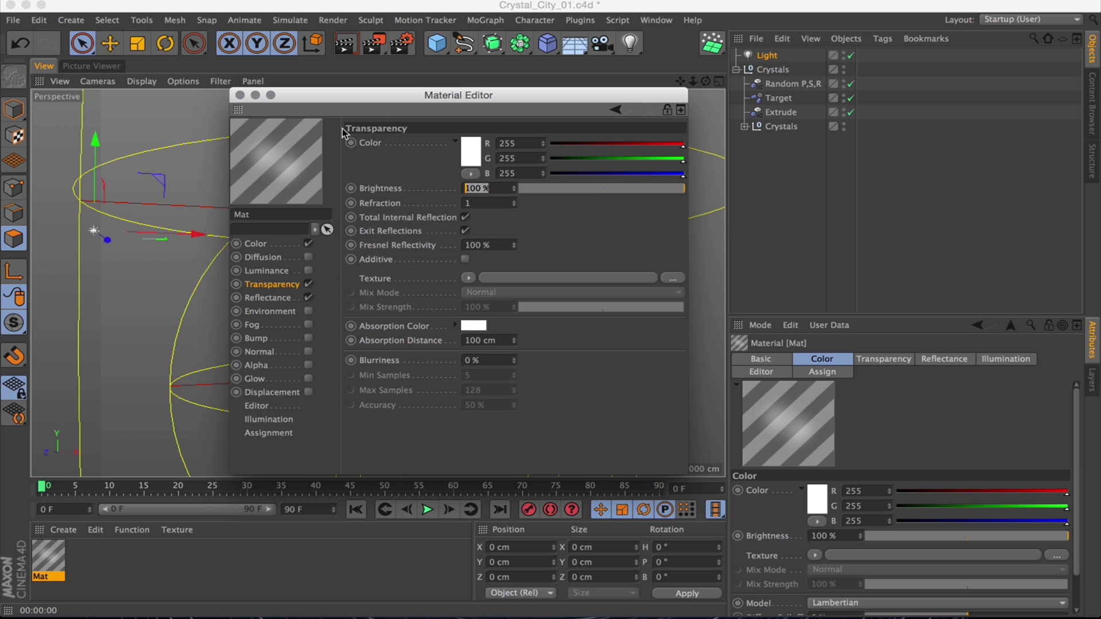
text(90)
key(Return)
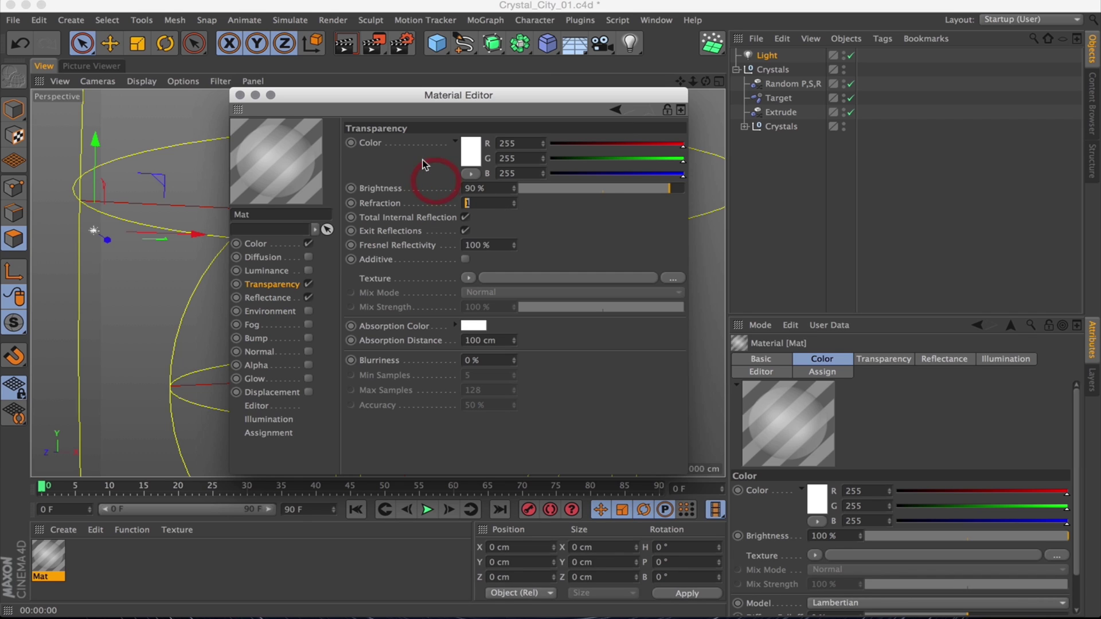
text(2)
key(Return)
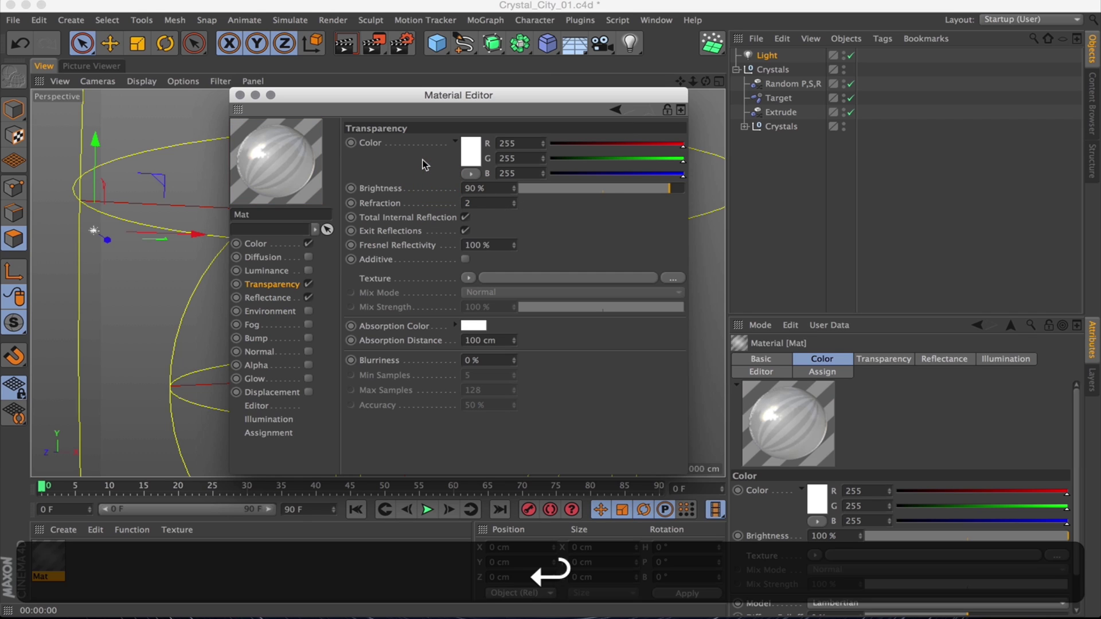
Step: Set the transparency's absorption color to a grayish blue (RGB 104, 117, 128) and the absorption distance to 50 cm
click(473, 327)
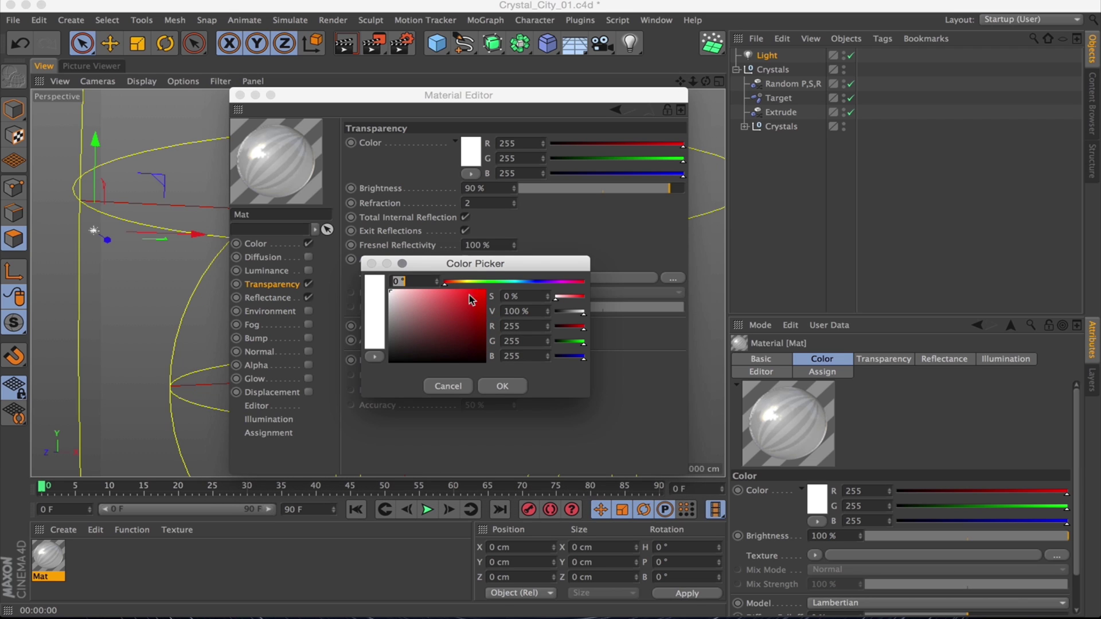
drag(533, 286, 524, 285)
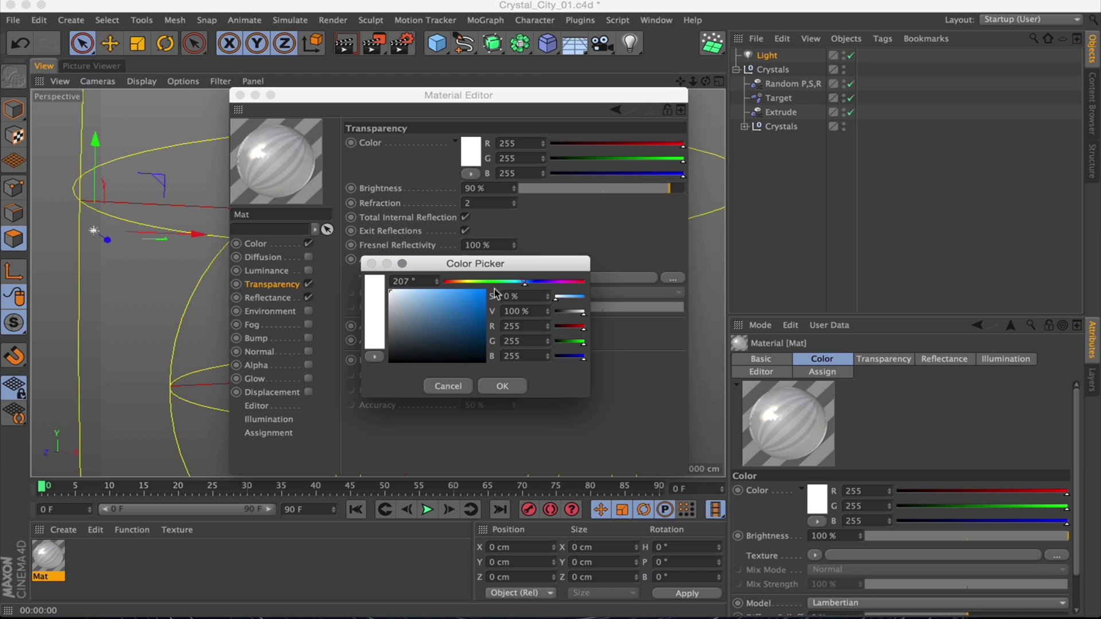
mouse_move(444, 294)
mouse_down()
mouse_move(442, 261)
mouse_move(453, 258)
mouse_up()
drag(437, 301, 408, 327)
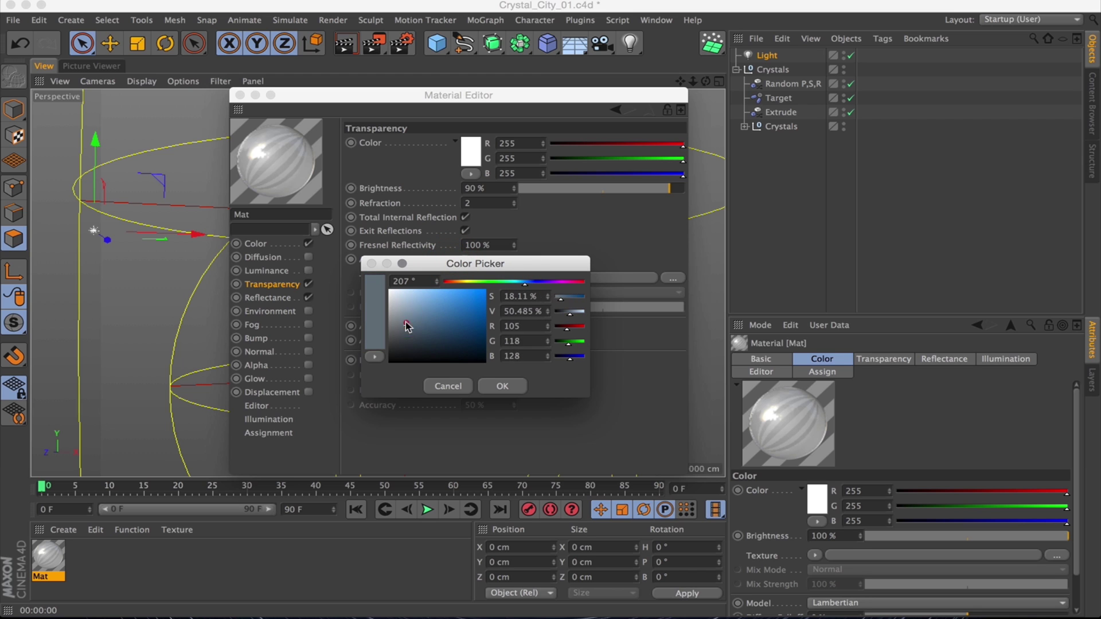
click(493, 388)
text(50)
key(Return)
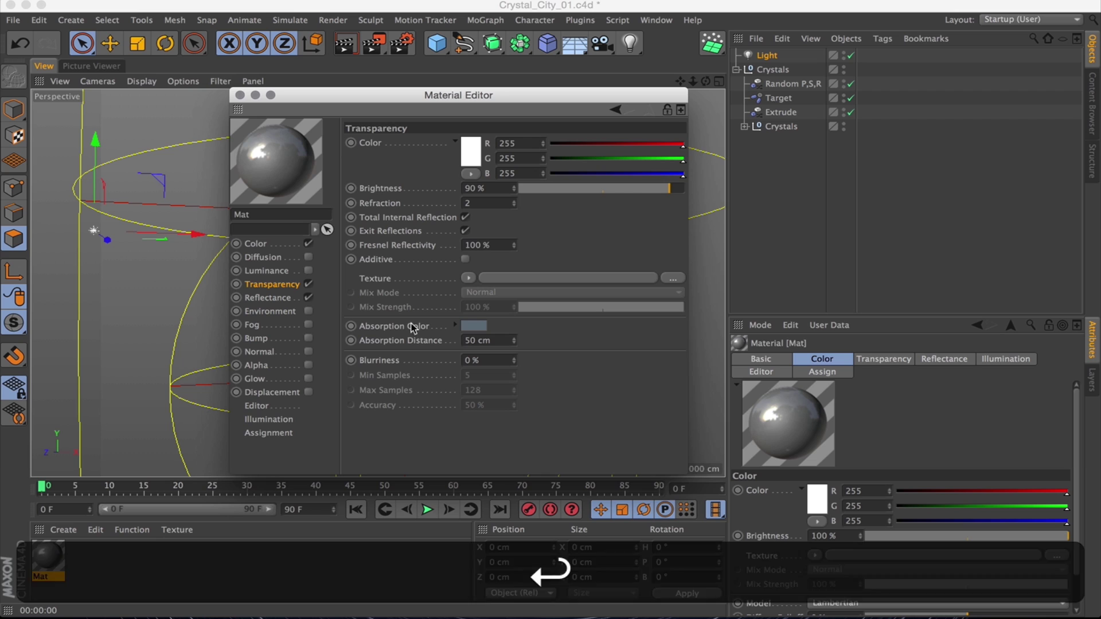
click(240, 96)
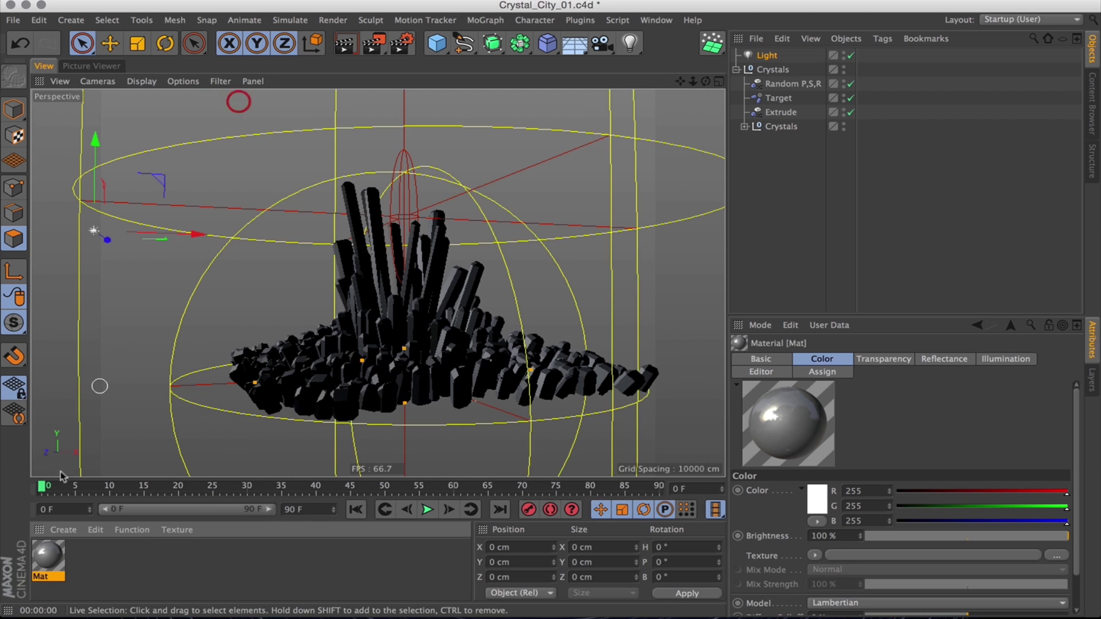
Step: Set the material's default specular to 70 % width, -35 % falloff and 39 % specular strength
double_click(44, 556)
click(285, 281)
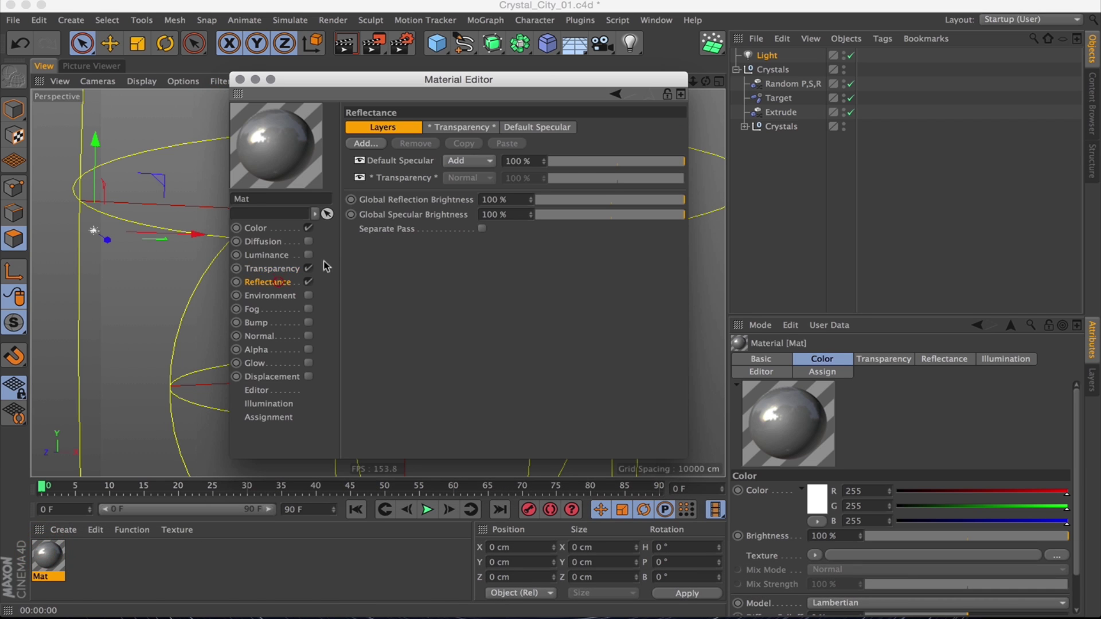
click(548, 125)
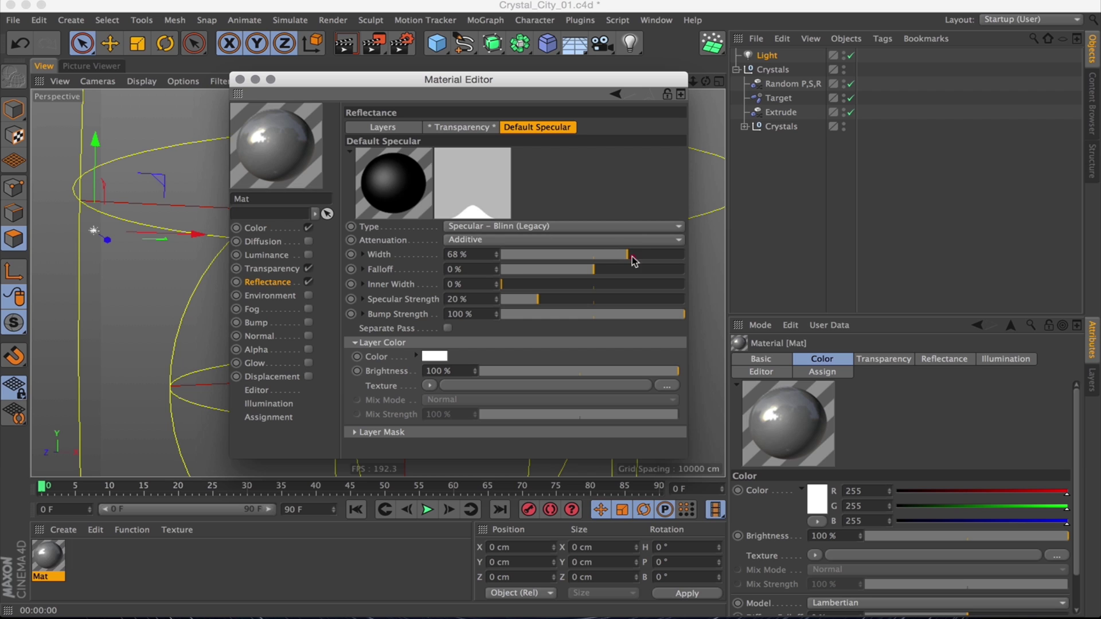
drag(633, 257, 630, 256)
drag(594, 270, 573, 301)
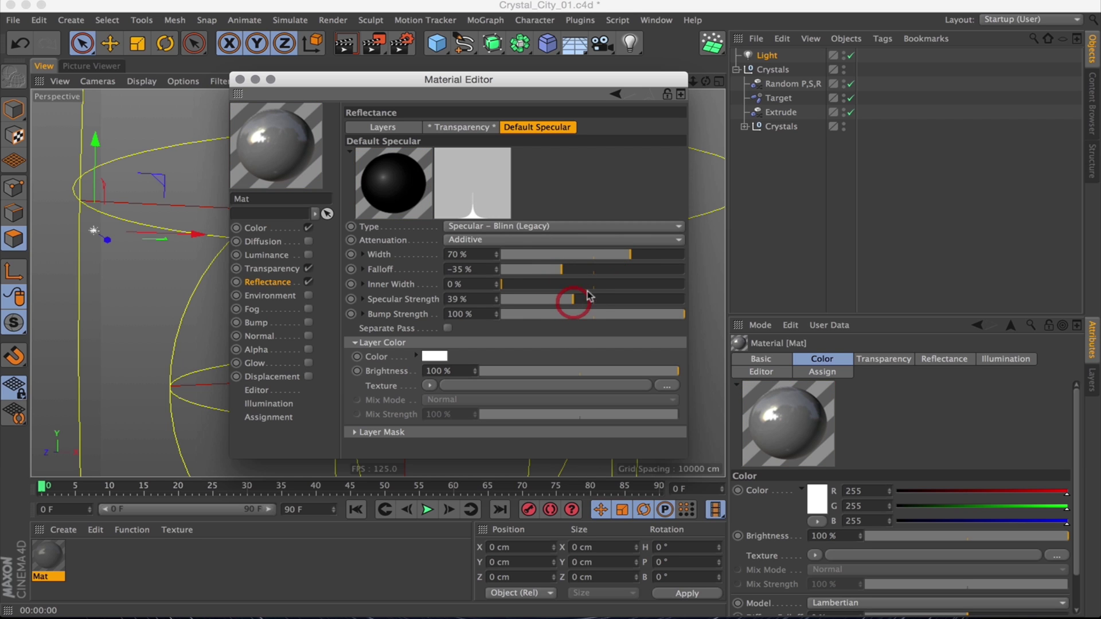
click(240, 79)
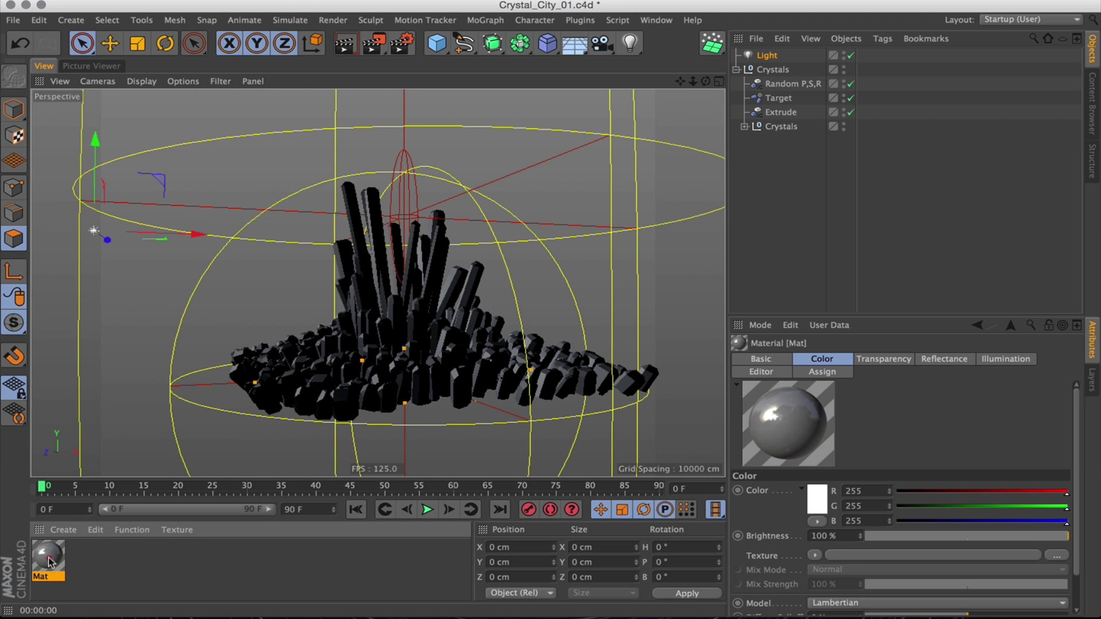
Step: Apply the glassy material to the parent Crystals group and render a preview of the view
drag(772, 69, 772, 69)
alt+drag(442, 318, 418, 319)
key(super+r)
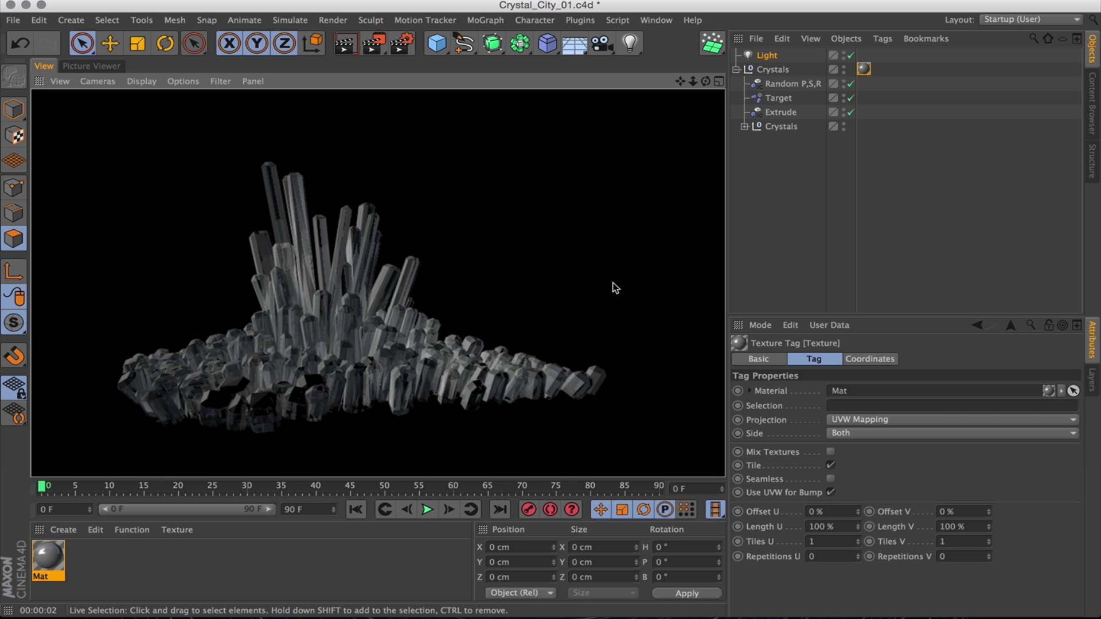
Step: Collapse the Crystals hierarchy and rename the glassy material as Crystal
click(775, 163)
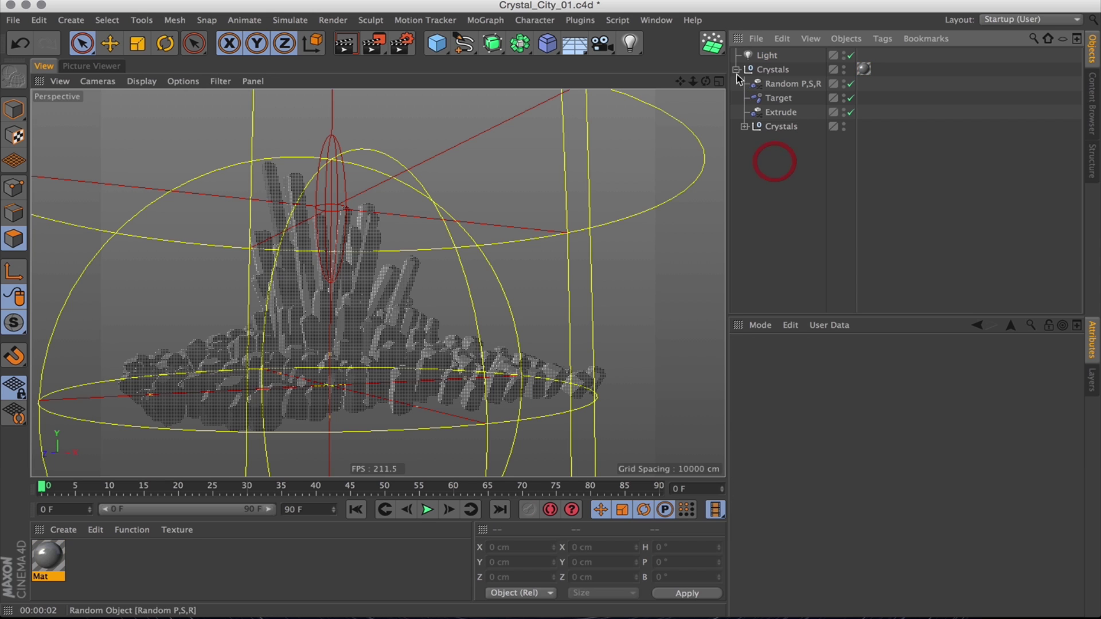
click(736, 69)
click(770, 128)
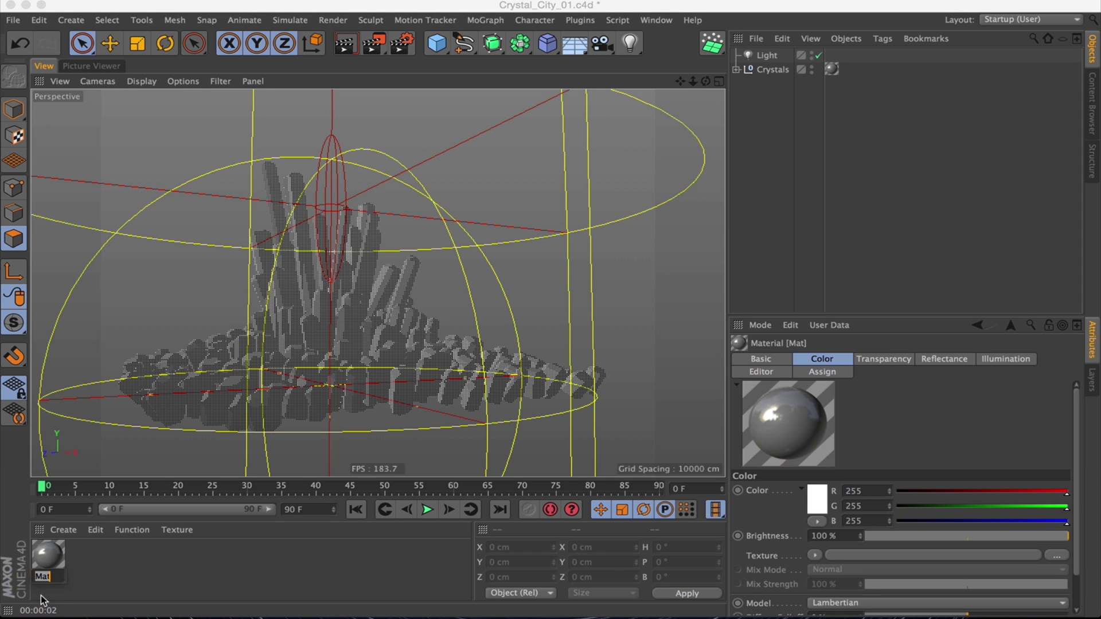
text(Root)
key(Return)
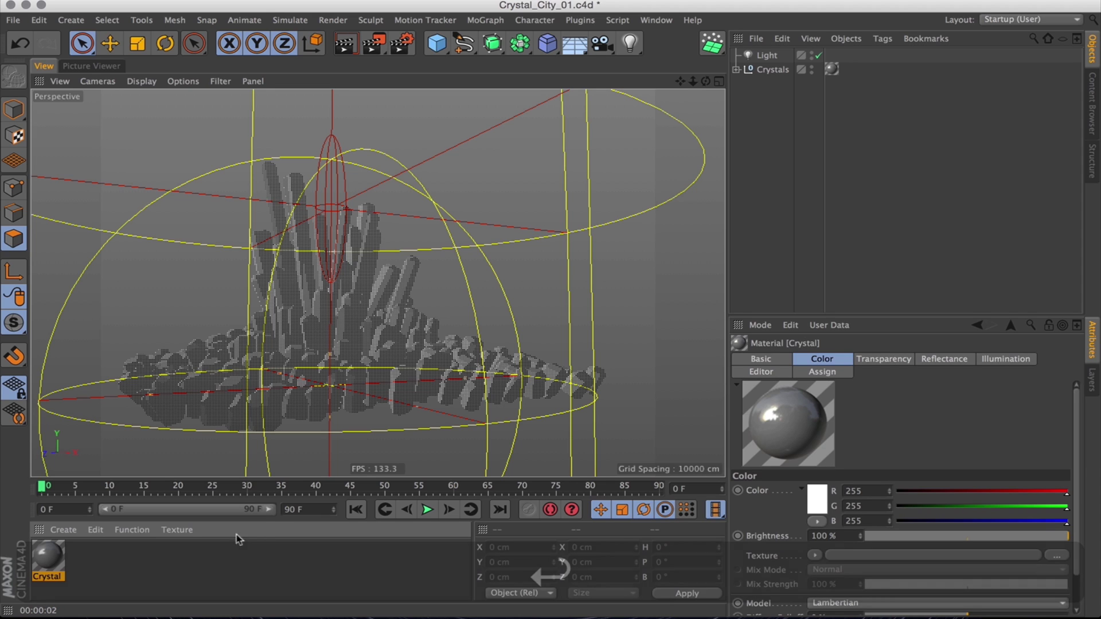
Step: Create a second material with color and reflectance disabled and luminance enabled
double_click(111, 583)
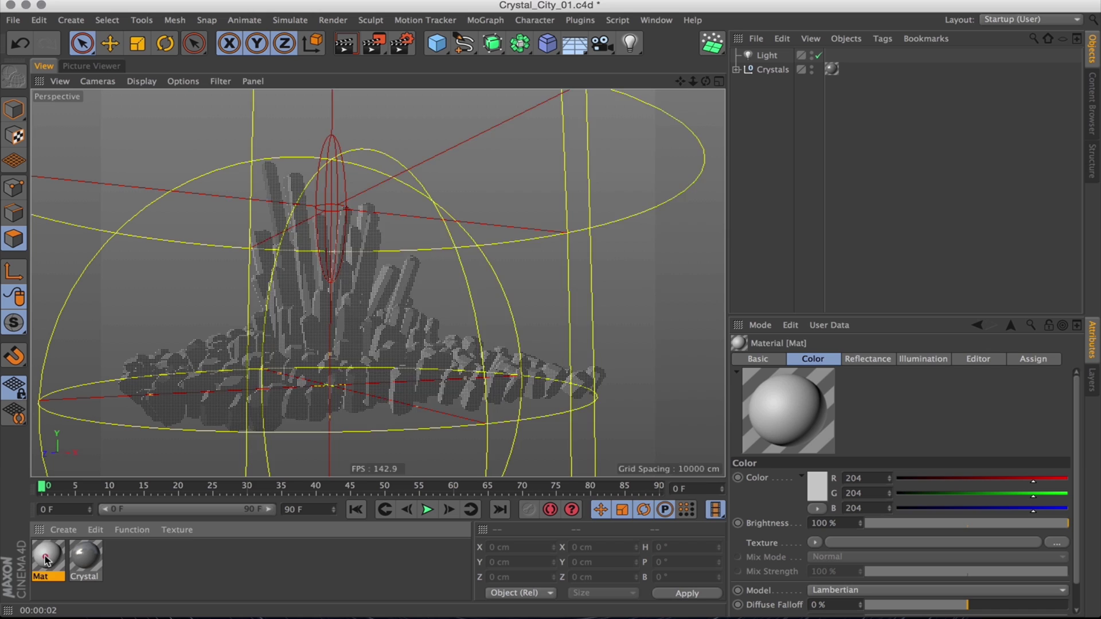
double_click(48, 556)
click(308, 228)
click(308, 282)
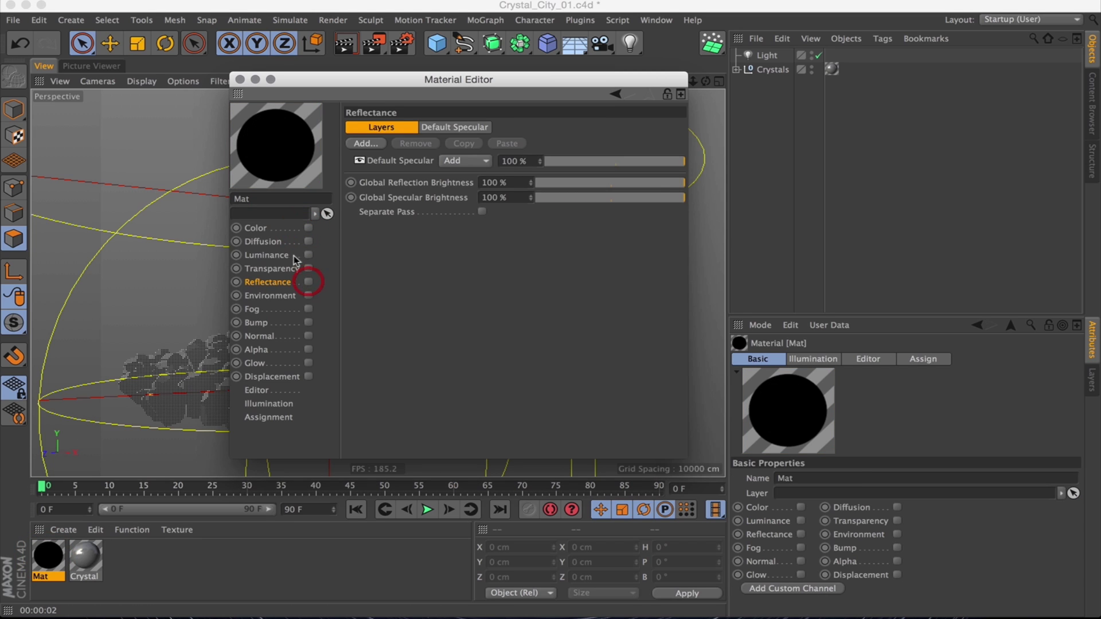
click(292, 255)
click(308, 255)
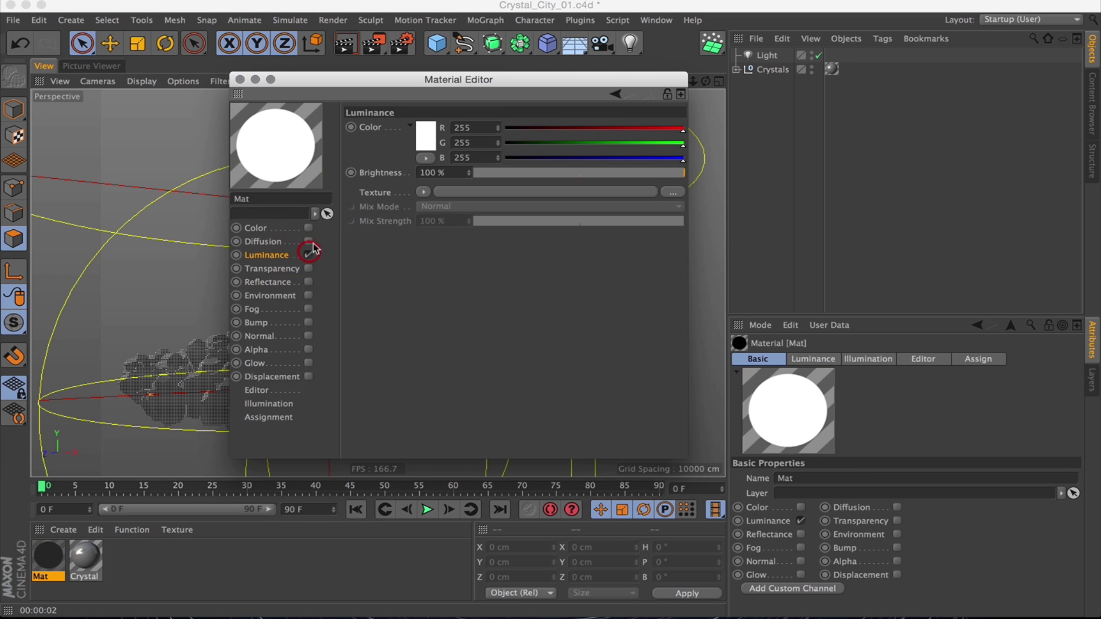
Step: Add a gradient texture to the luminance, load the black, orange and blue sky preset, and make it run vertically
click(423, 192)
click(459, 348)
click(429, 227)
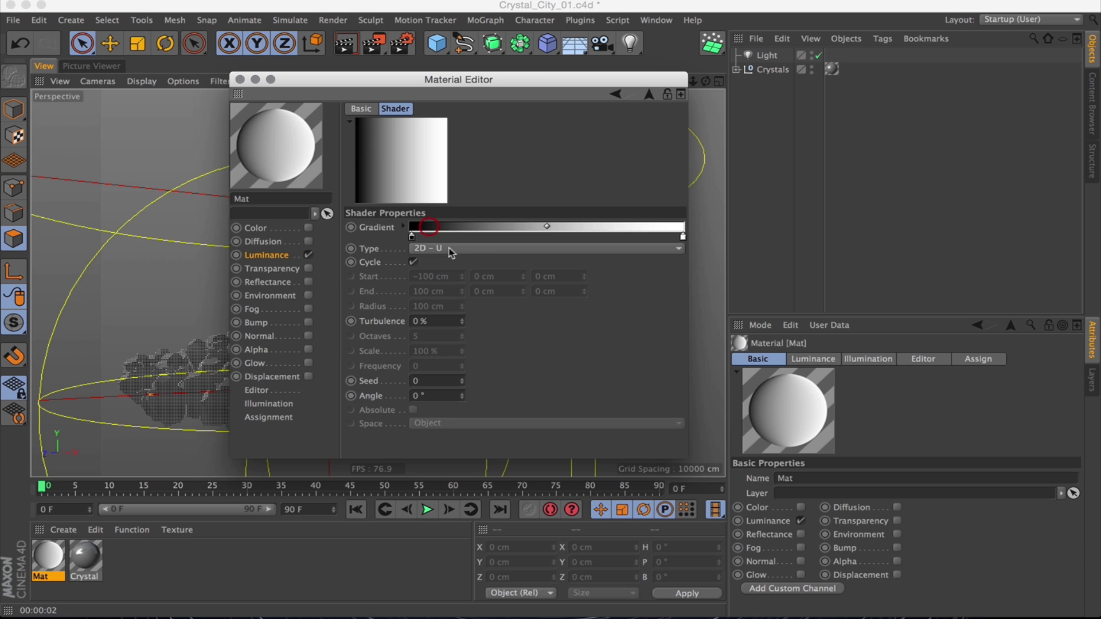
click(403, 227)
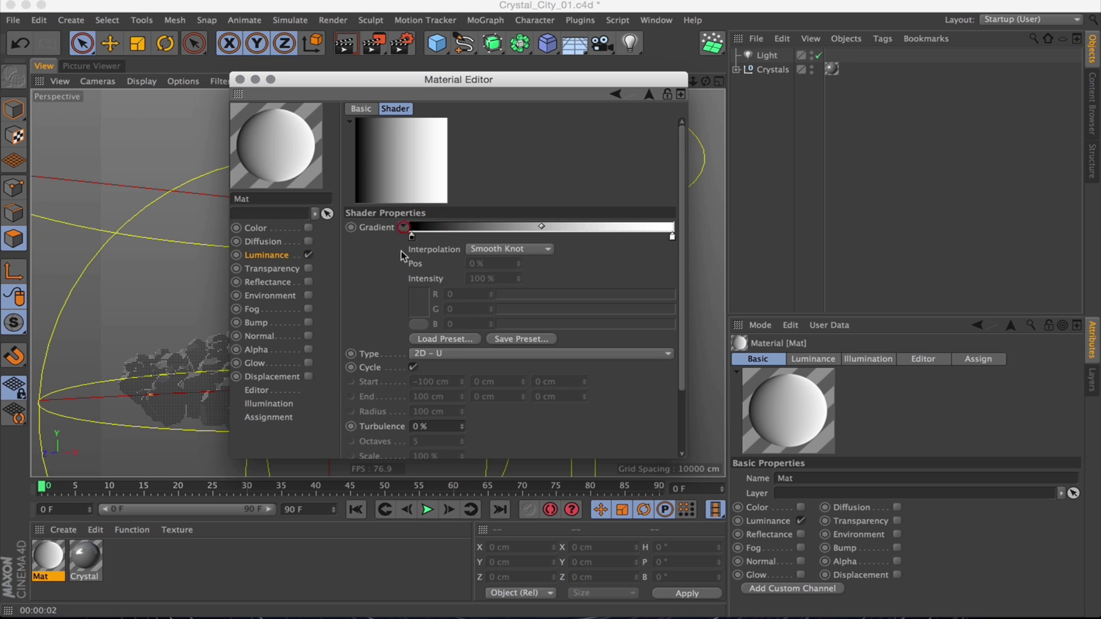
click(432, 340)
click(542, 193)
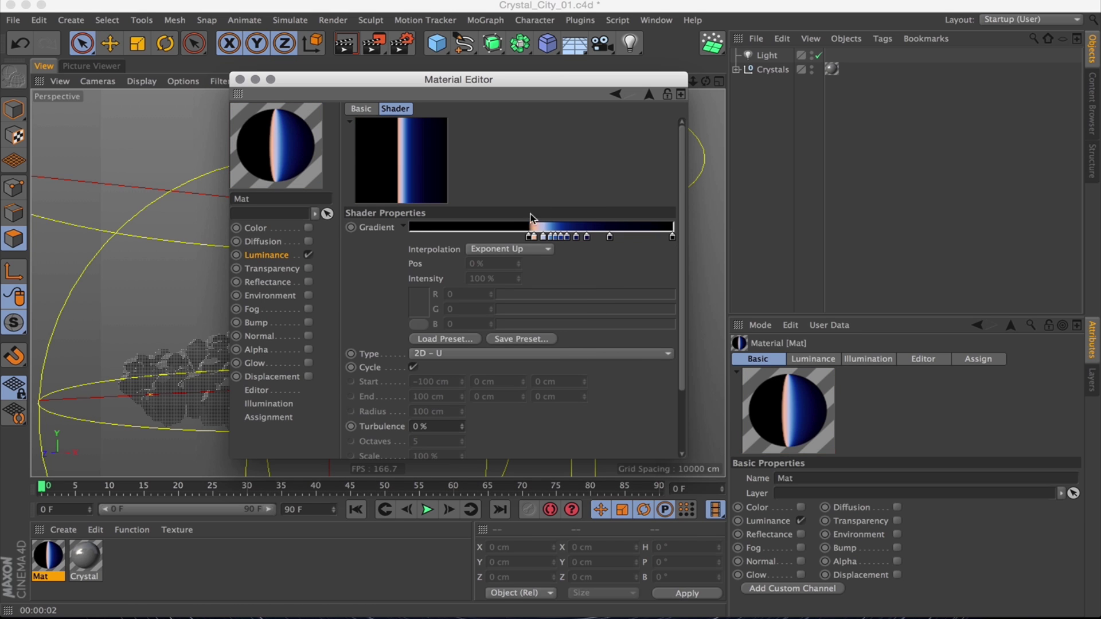
click(434, 354)
click(436, 369)
click(240, 80)
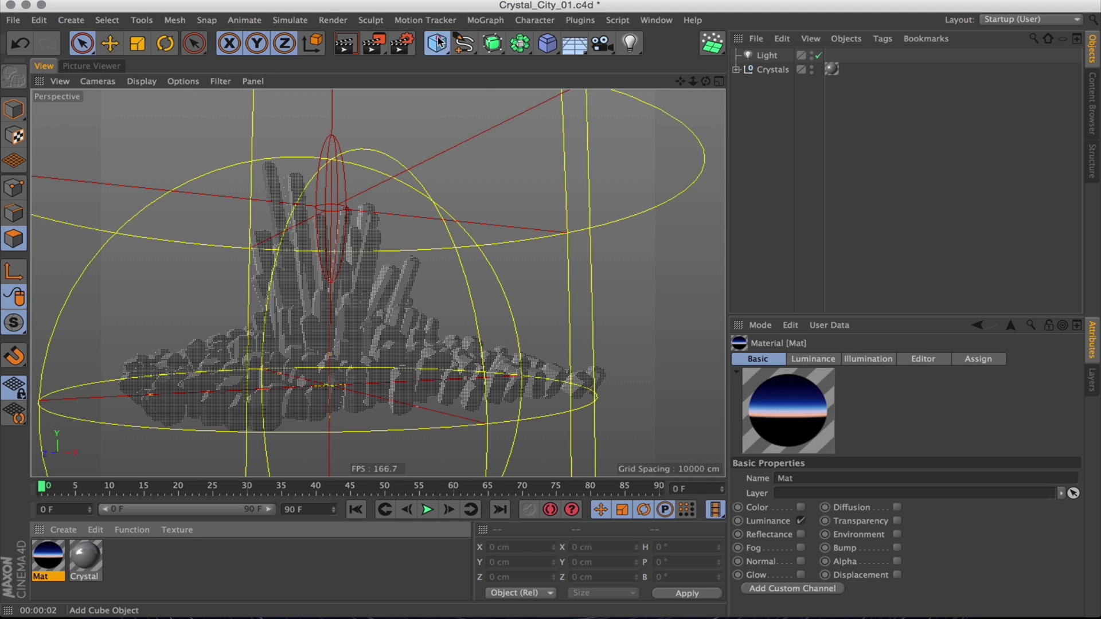
Step: Enclose the crystals in a sphere of 2000 cm radius carrying the sky gradient material, and render a preview
drag(439, 42, 759, 54)
click(772, 55)
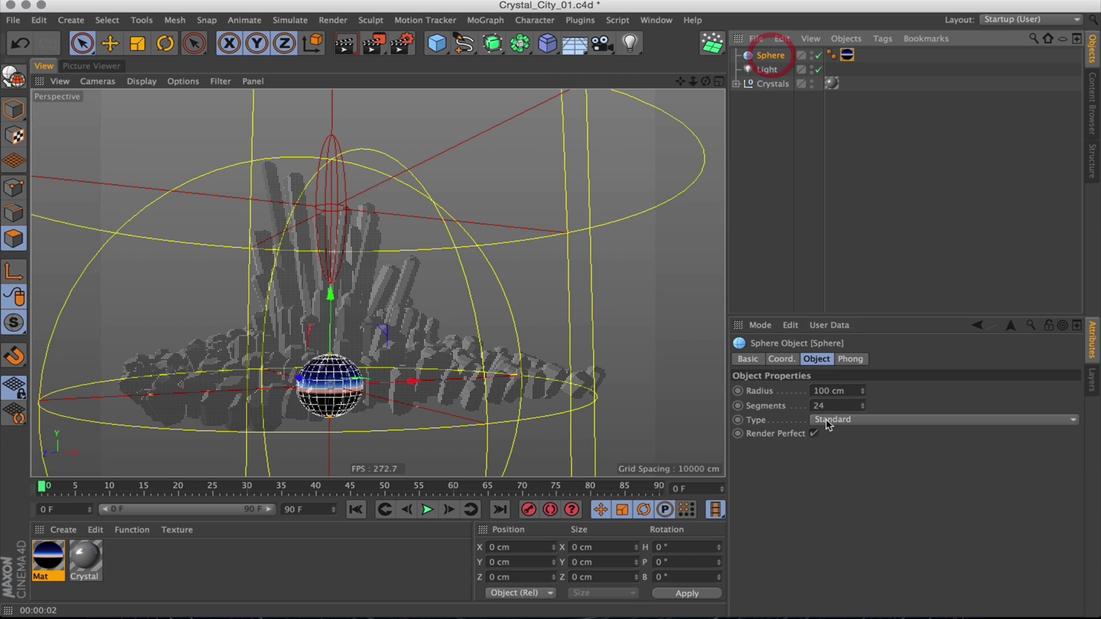
text(1000)
key(Return)
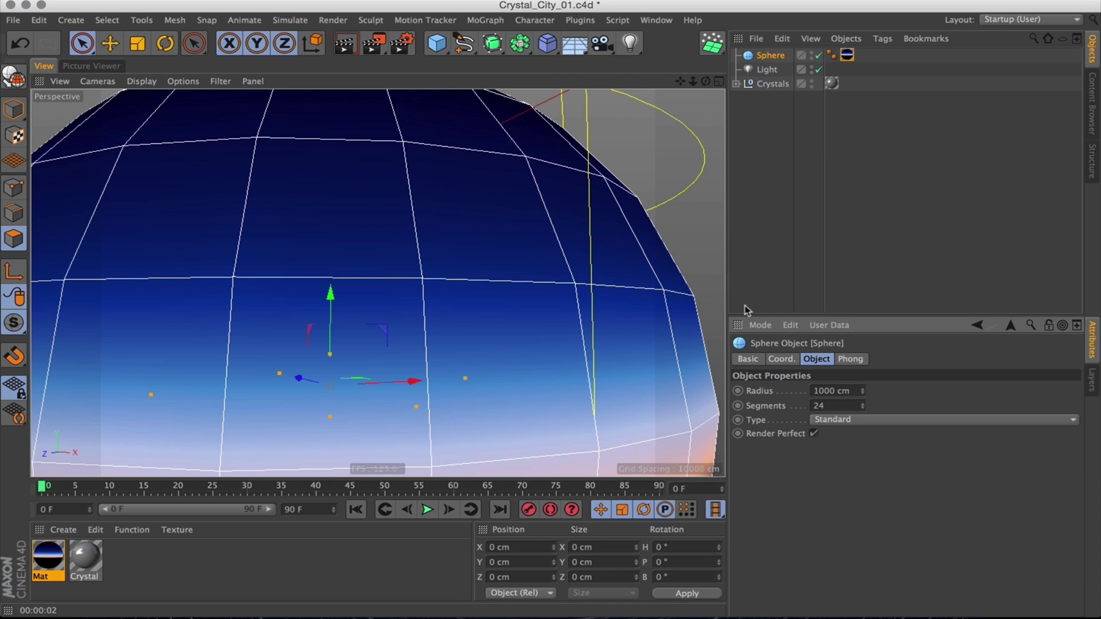
drag(819, 391, 813, 392)
text(2)
click(842, 477)
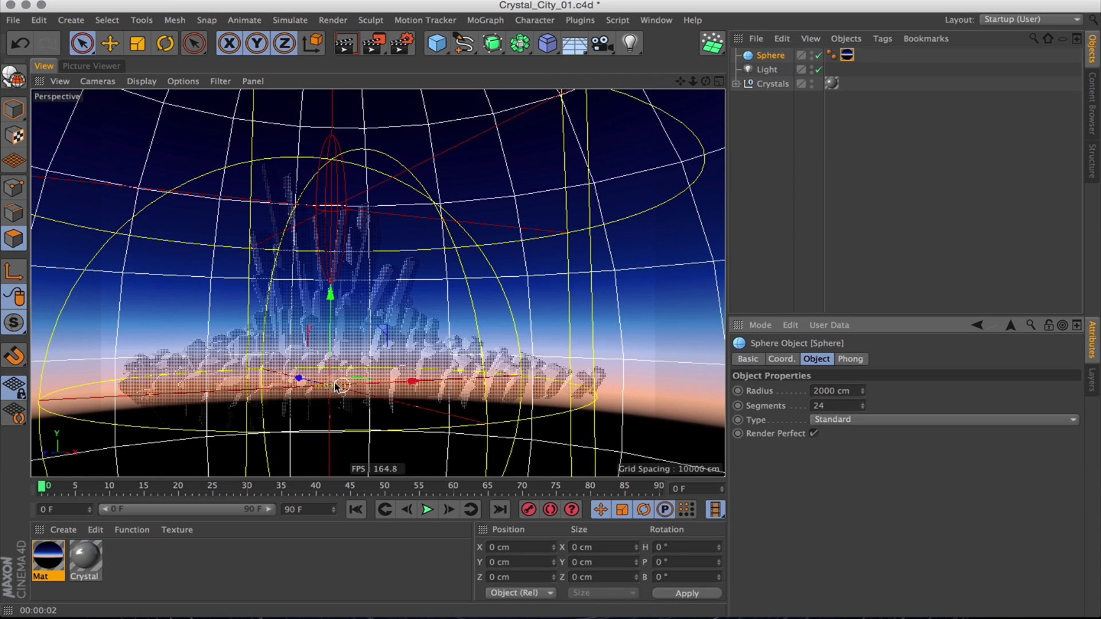
alt+drag(336, 385, 491, 253)
key(super+r)
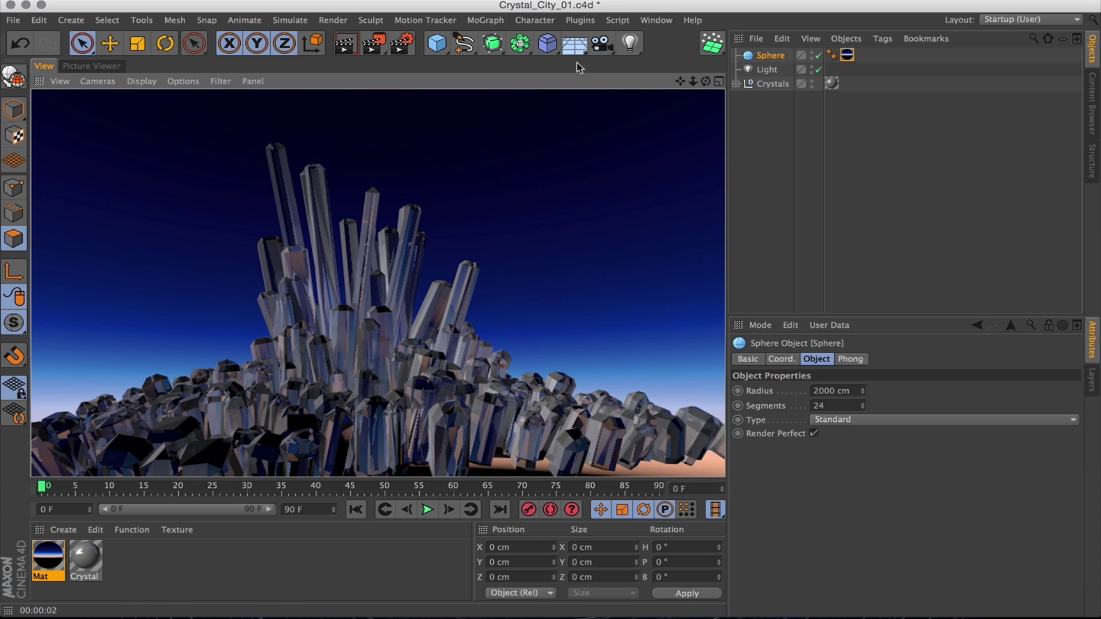
Step: Add a Landscape object beneath the crystals
drag(437, 43, 749, 138)
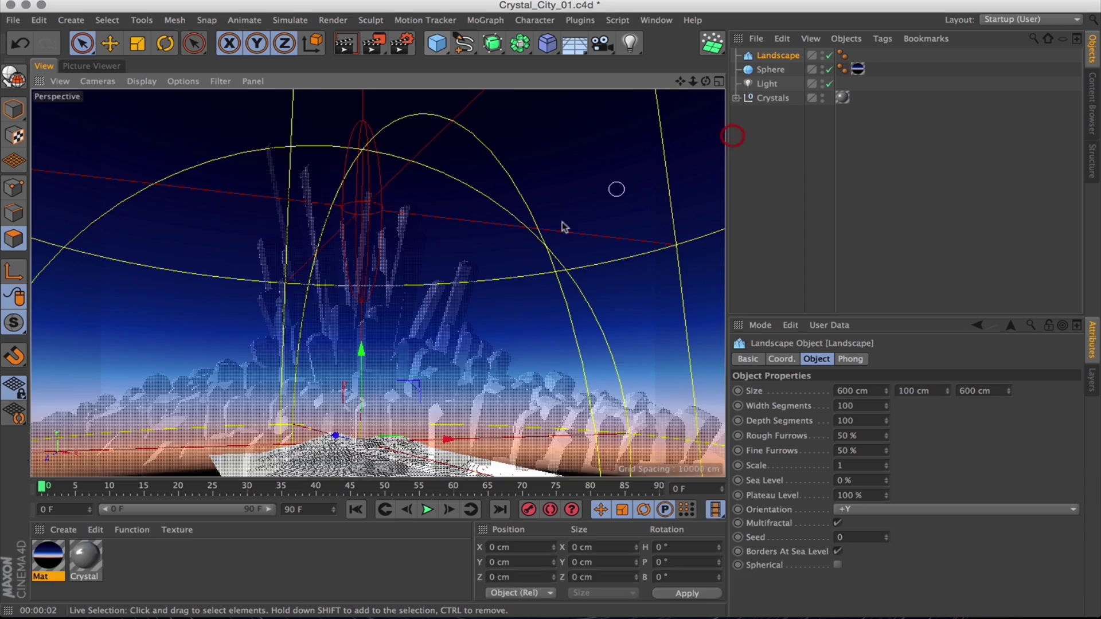
alt+drag(561, 222, 379, 368)
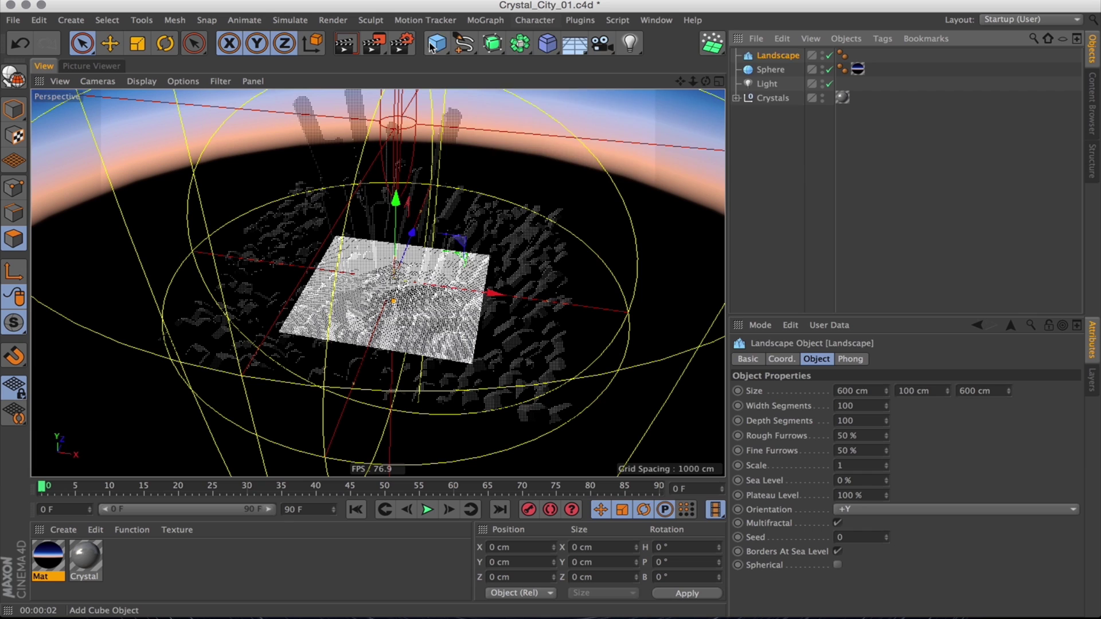
Step: Add a Null object and rename it ENVIRONMENT
drag(437, 43, 492, 62)
double_click(766, 55)
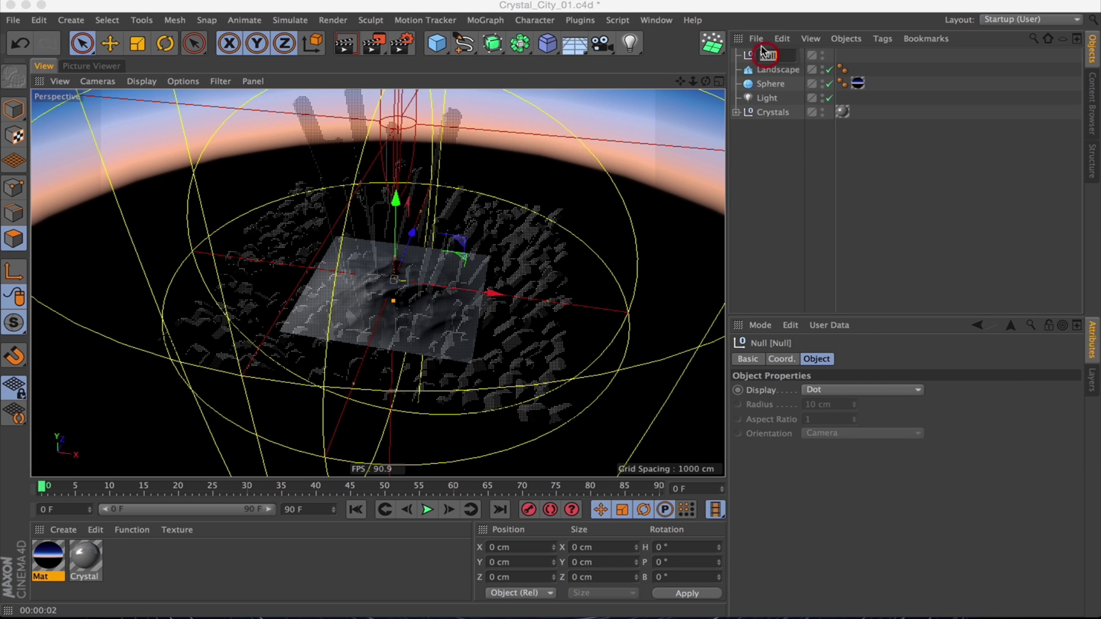
text(EVR)
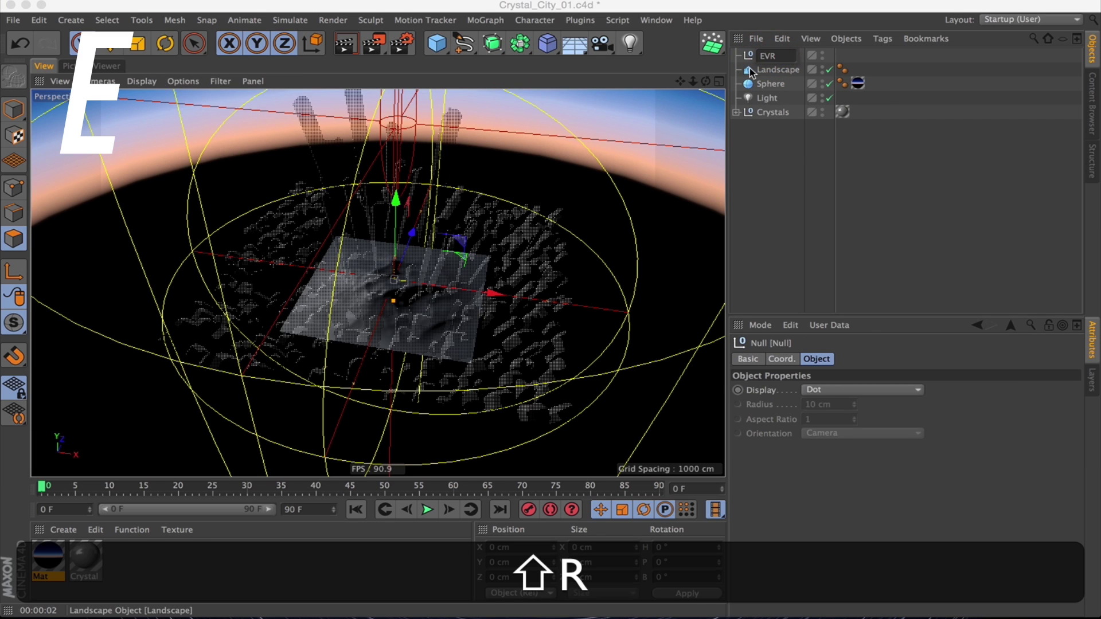
key(BackSpace)
key(BackSpace)
text(NVIRONM)
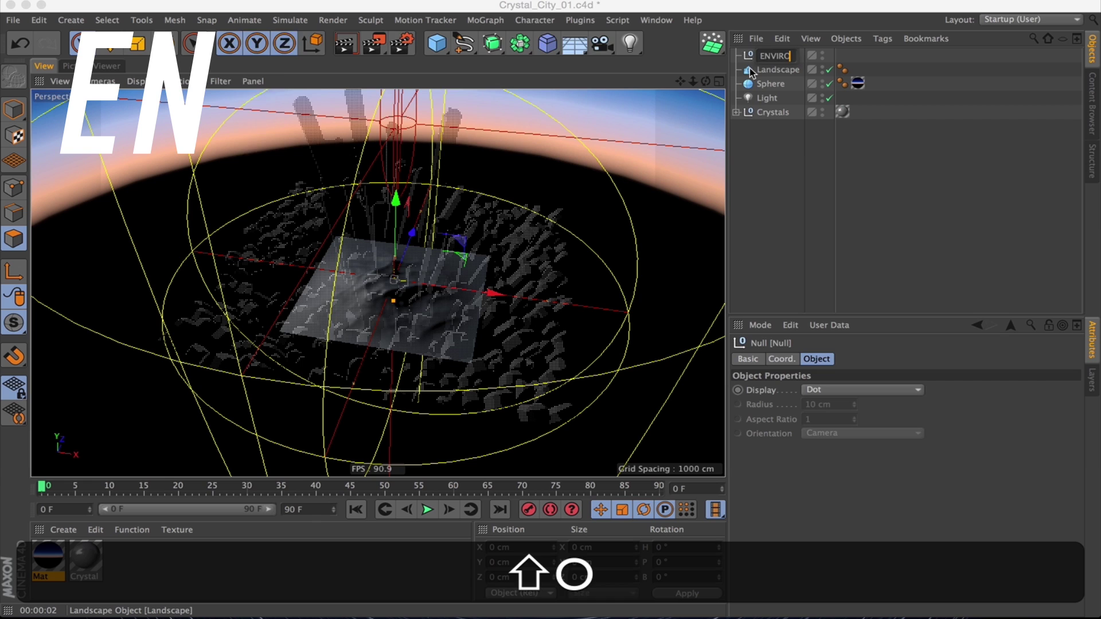
key(BackSpace)
key(BackSpace)
text(MENT)
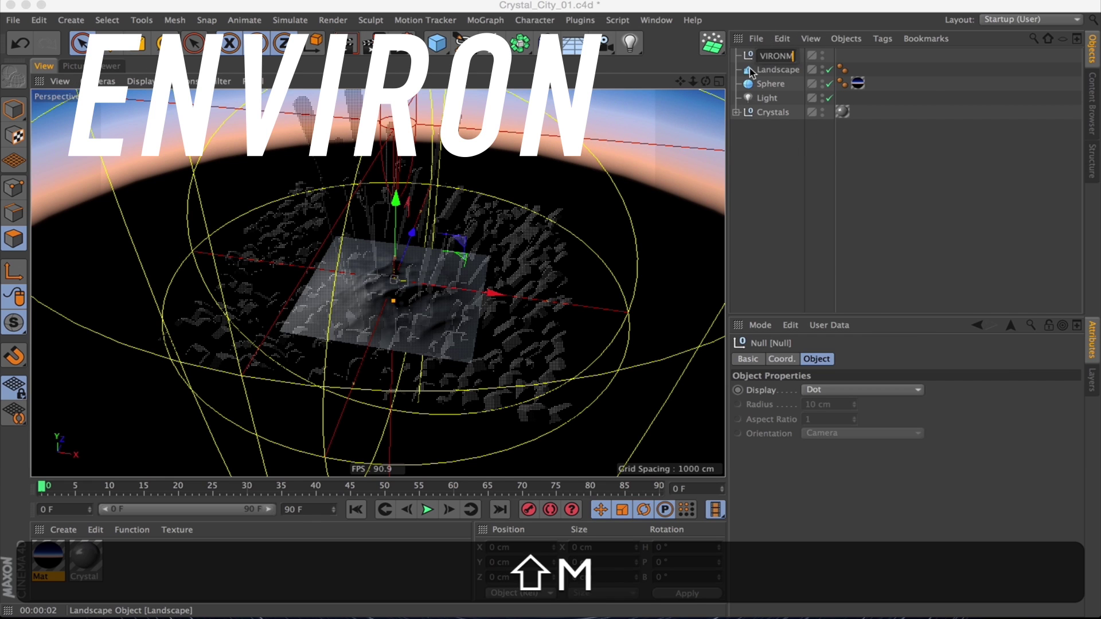
key(Return)
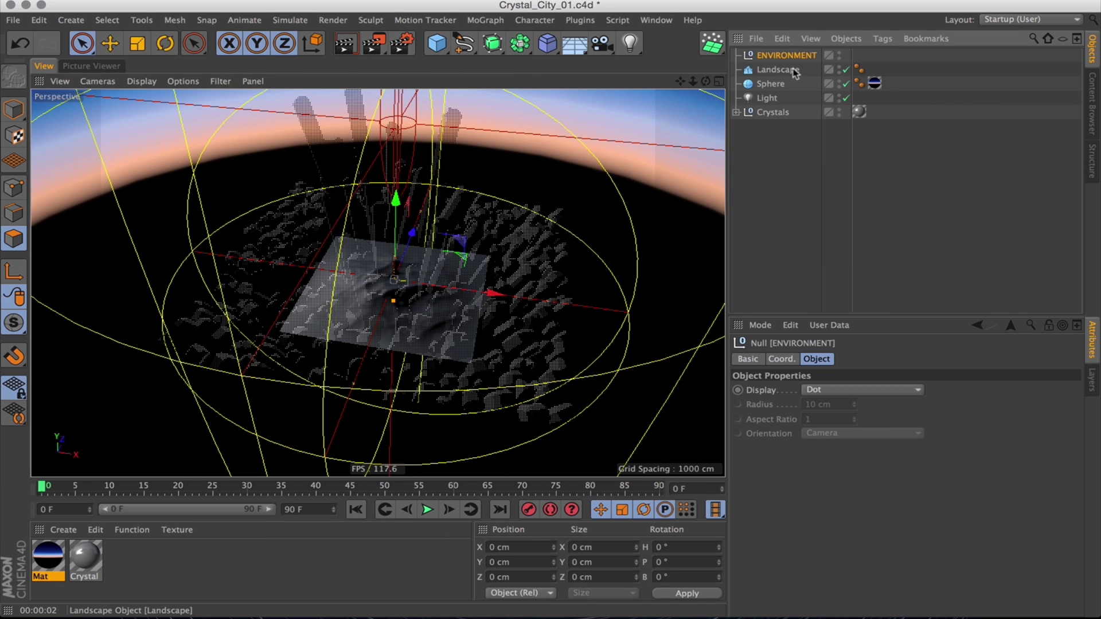
Step: Group the sphere and the light under the ENVIRONMENT null, and rename the sphere Sky
drag(767, 101, 781, 55)
drag(772, 97, 781, 56)
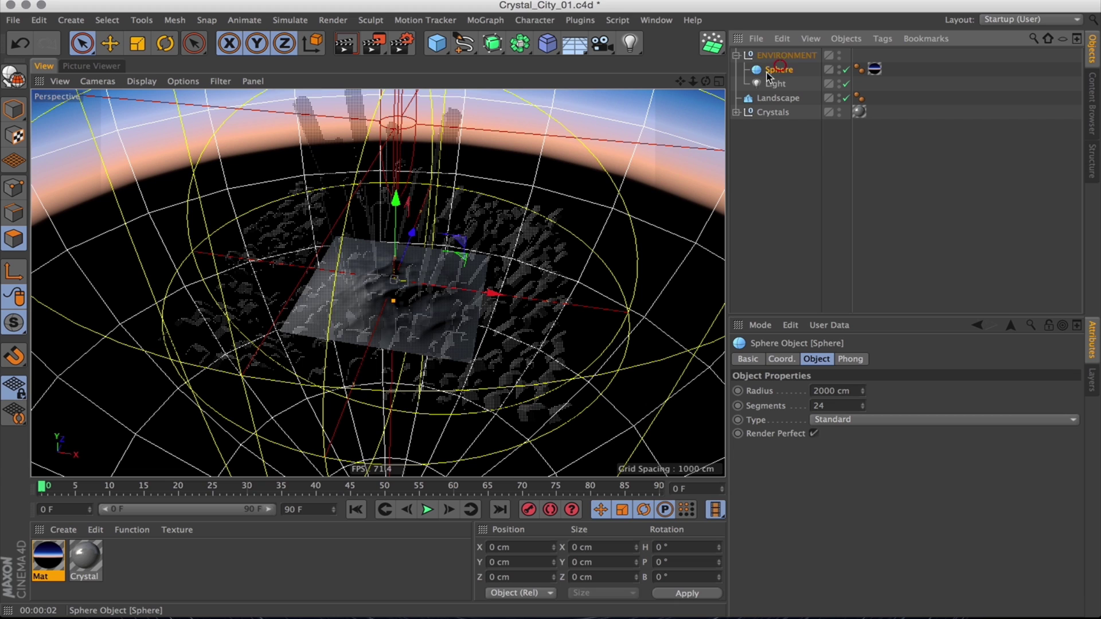
text(Sky)
key(Return)
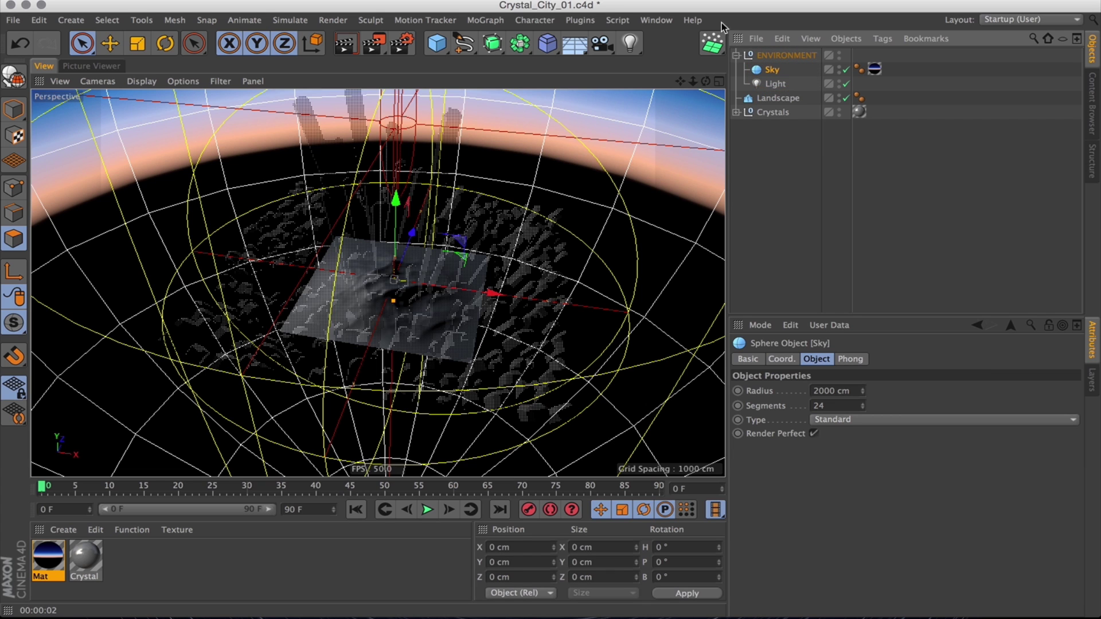
click(736, 55)
Step: Hide the ENVIRONMENT group in the viewport and switch the viewport shading to Hidden Line
click(778, 70)
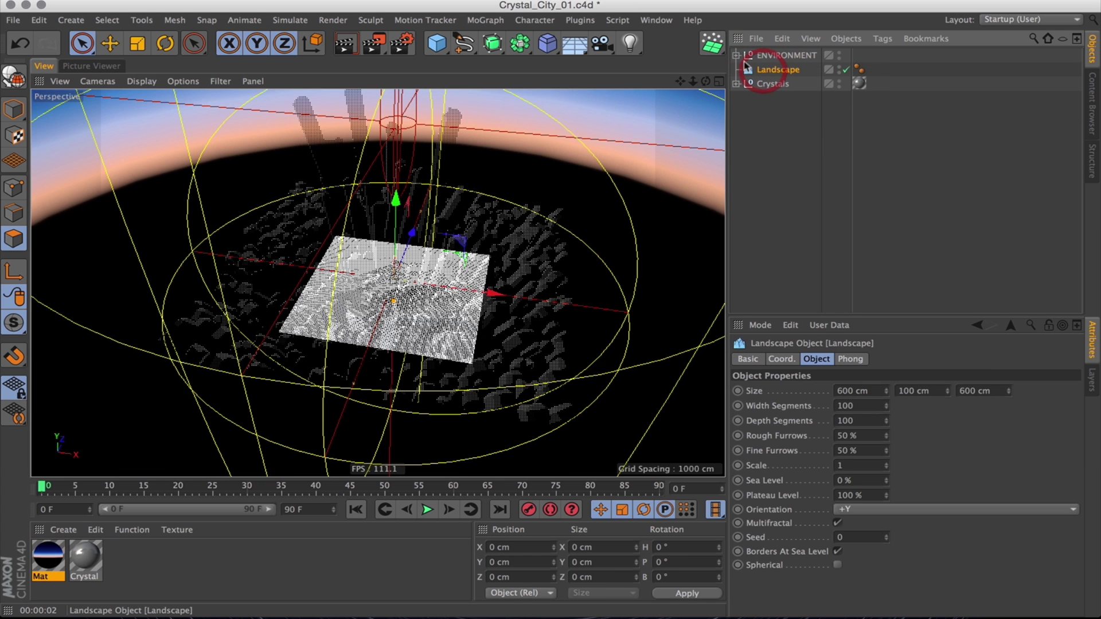
double_click(839, 52)
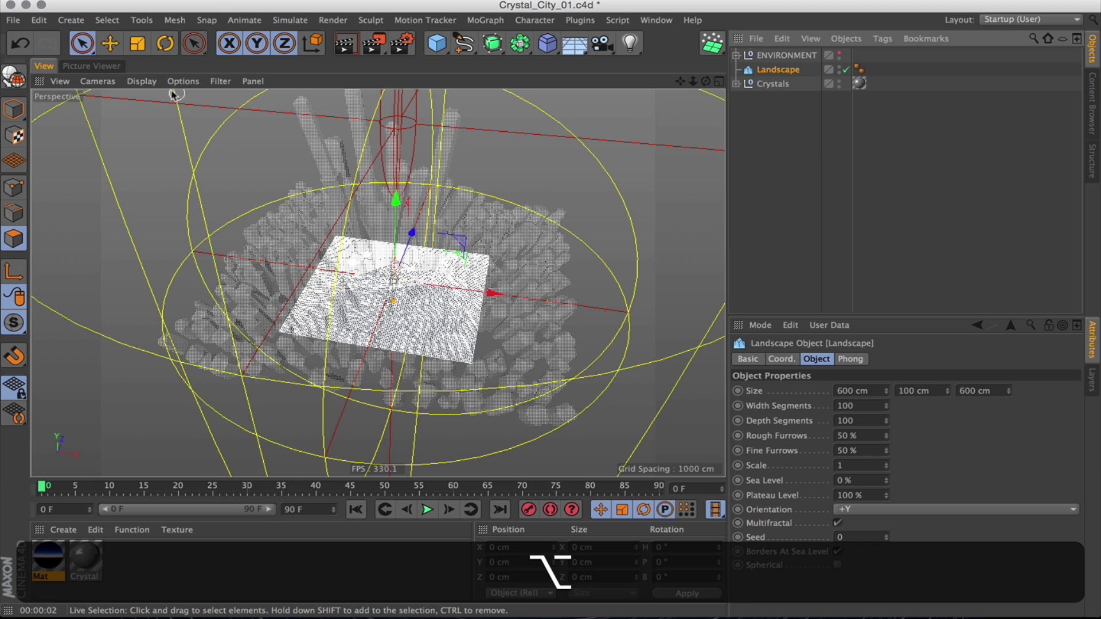
click(220, 81)
click(142, 81)
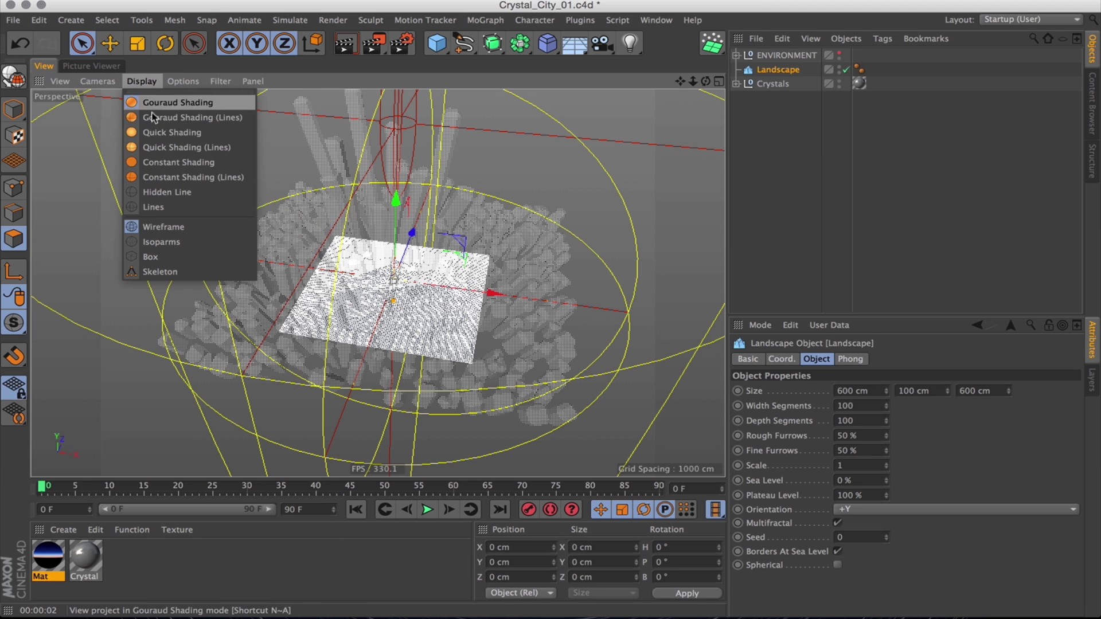
click(174, 177)
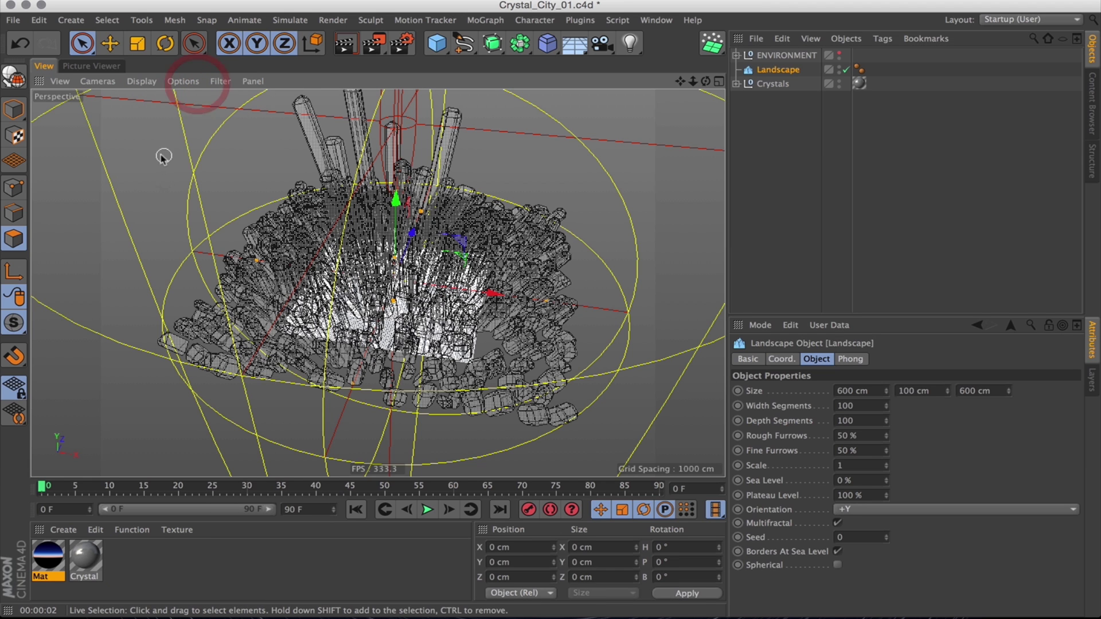
click(142, 81)
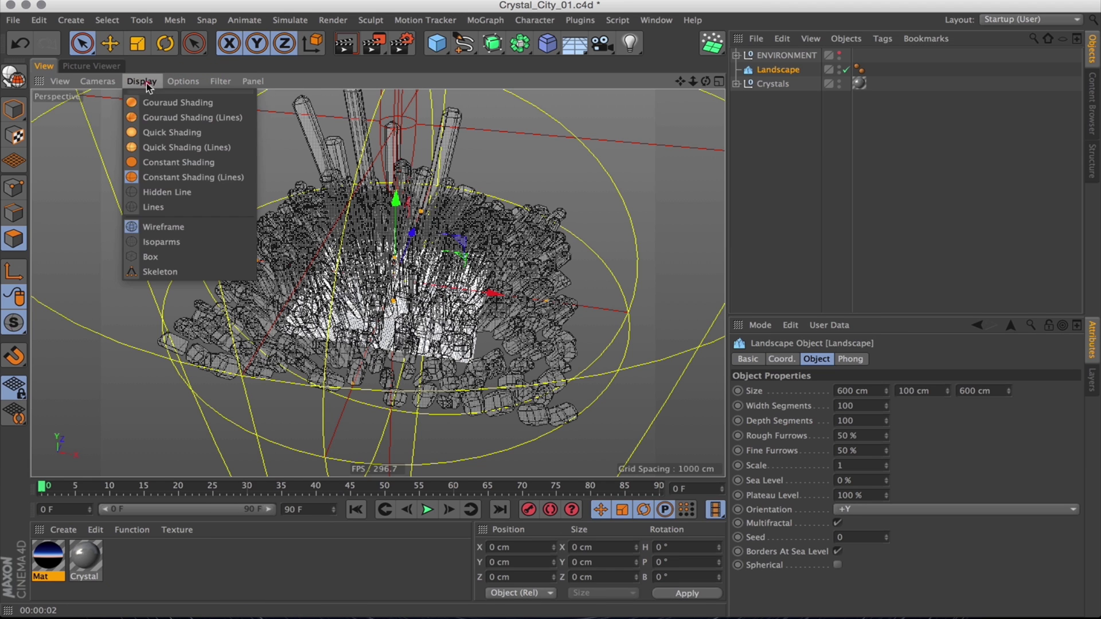
click(175, 194)
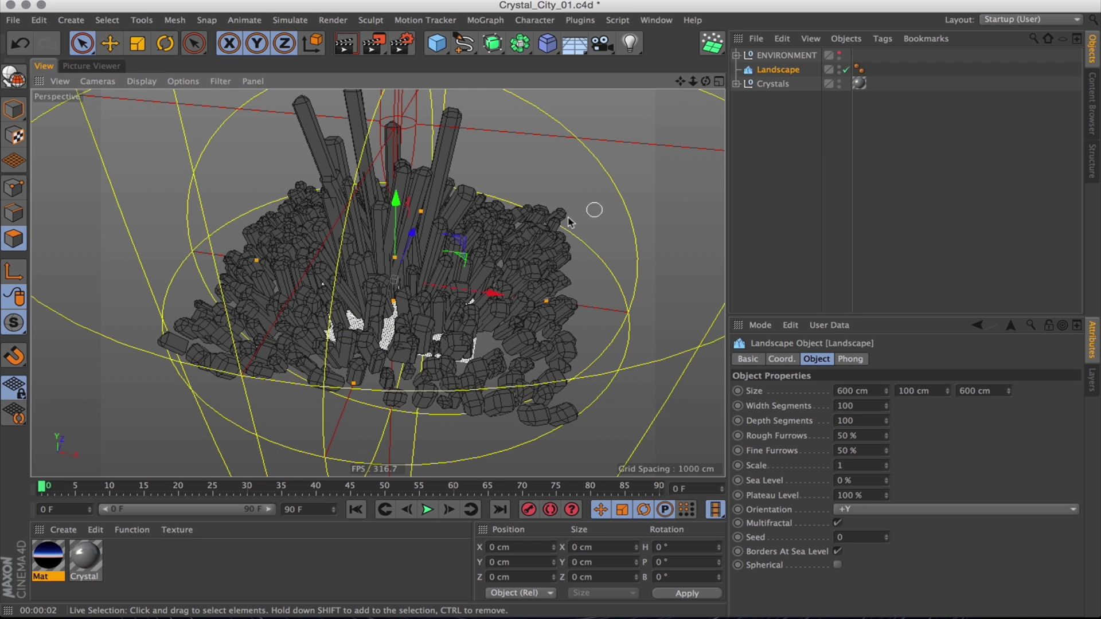
Step: Set the Landscape's width and depth to 1500 cm each
alt+drag(590, 209, 602, 295)
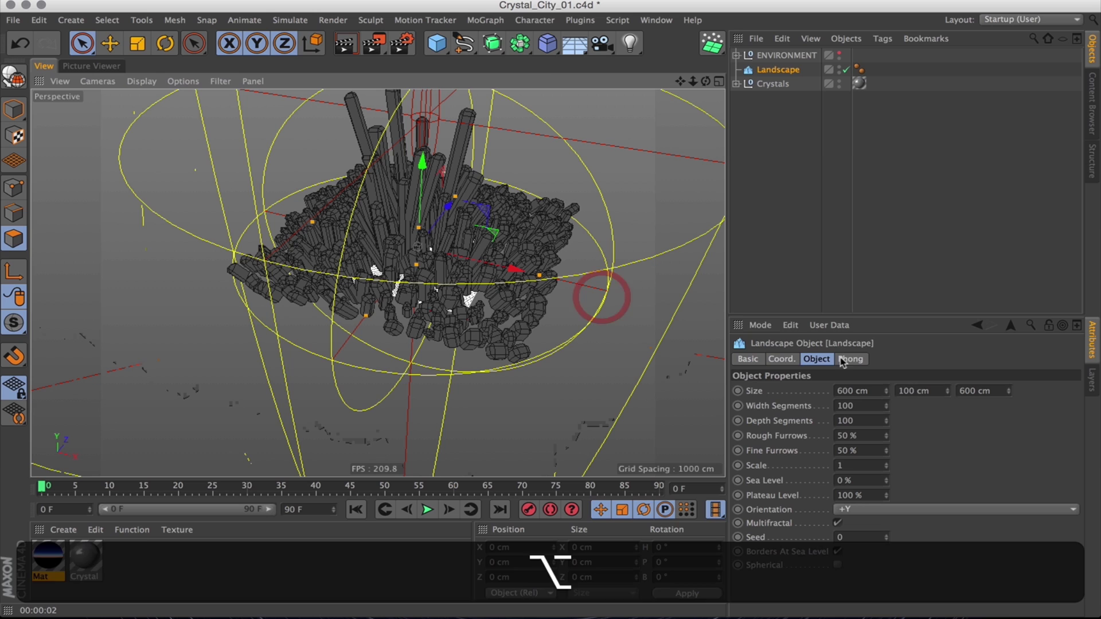
drag(887, 390, 893, 369)
drag(918, 86, 876, 216)
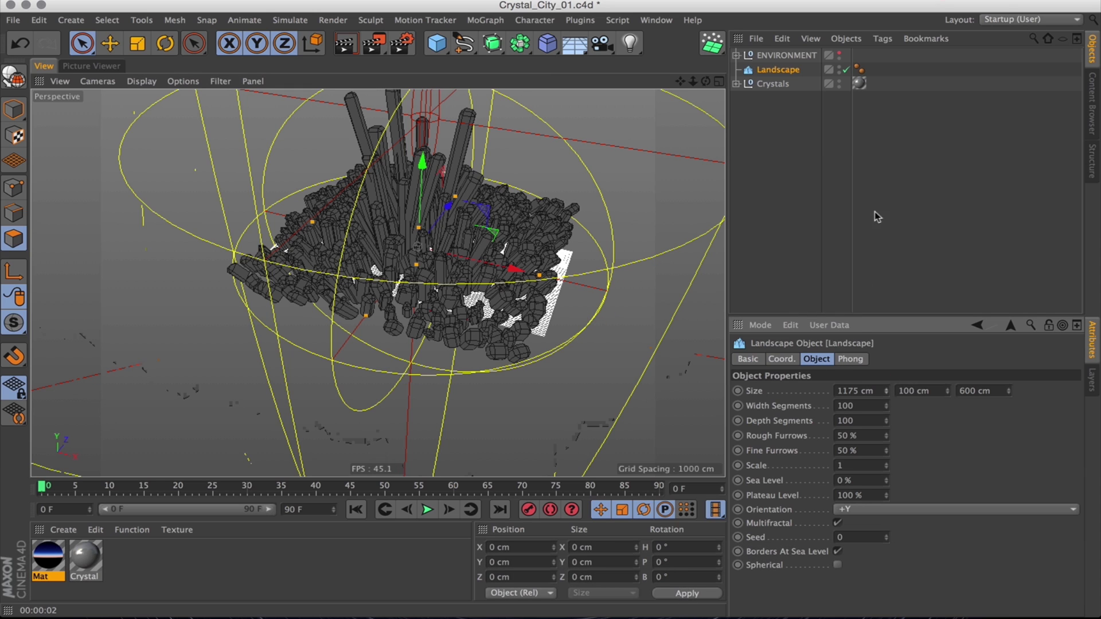
double_click(857, 391)
text(15000)
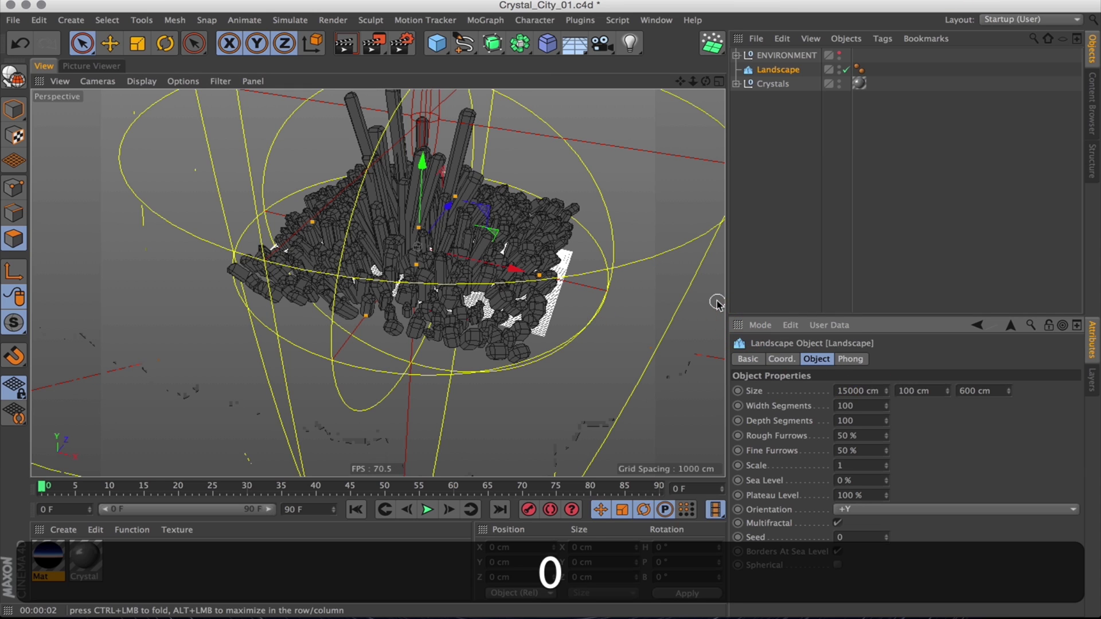
key(Tab)
key(Tab)
text(1)
key(Return)
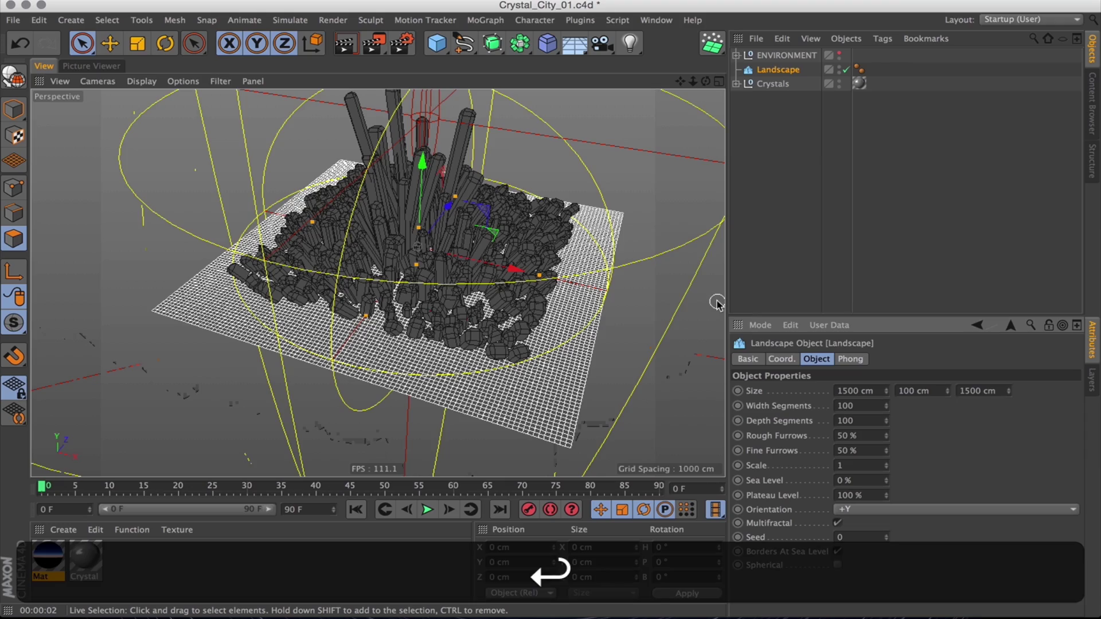
Step: Increase the Landscape's height to about 164 cm and raise the terrain to meet the base of the crystals
alt+right_drag(350, 315, 436, 310)
alt+drag(436, 310, 450, 109)
drag(946, 393, 940, 342)
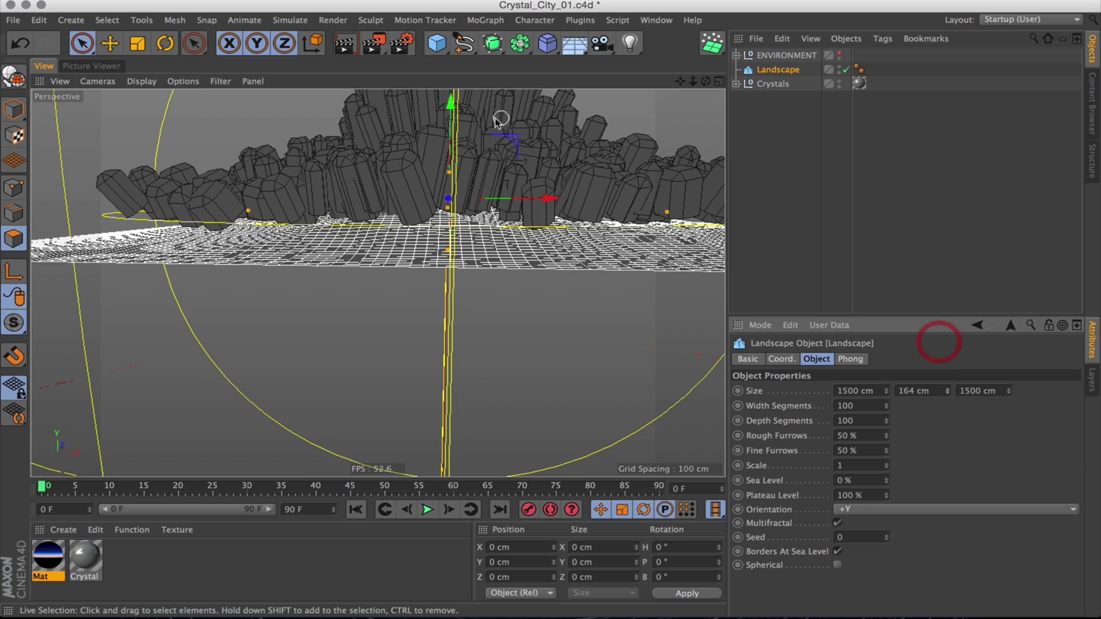
drag(451, 104, 450, 86)
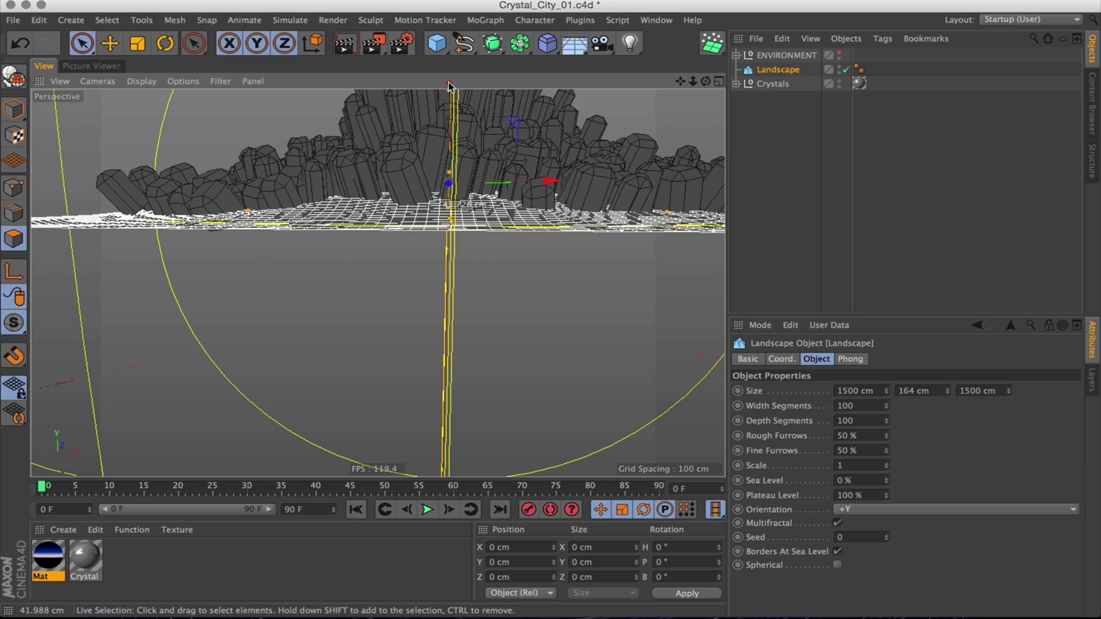
Step: Inspect how the crystals sit on the enlarged landscape and render a preview from a lower viewpoint
click(799, 187)
alt+drag(459, 155, 403, 318)
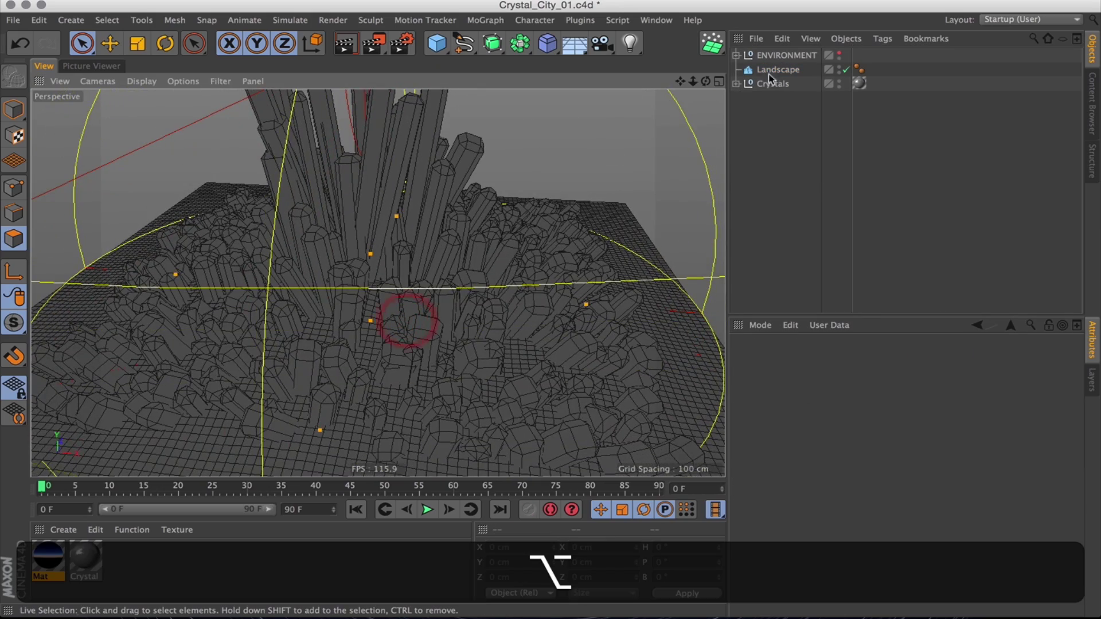
alt+right_drag(503, 242, 431, 333)
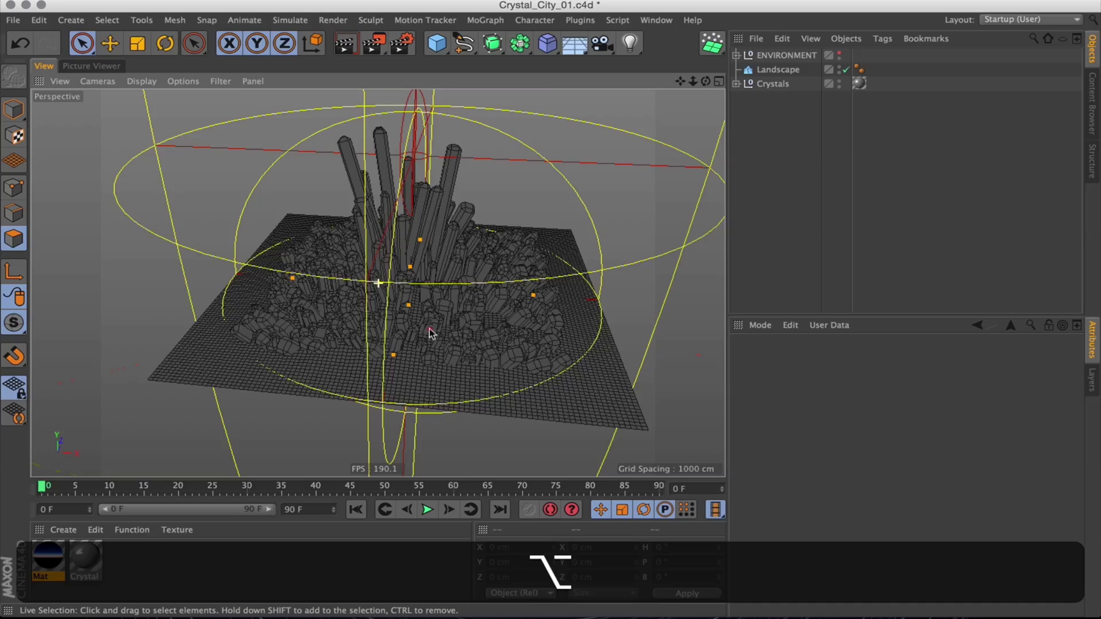
alt+drag(430, 332, 412, 298)
key(alt+super+r)
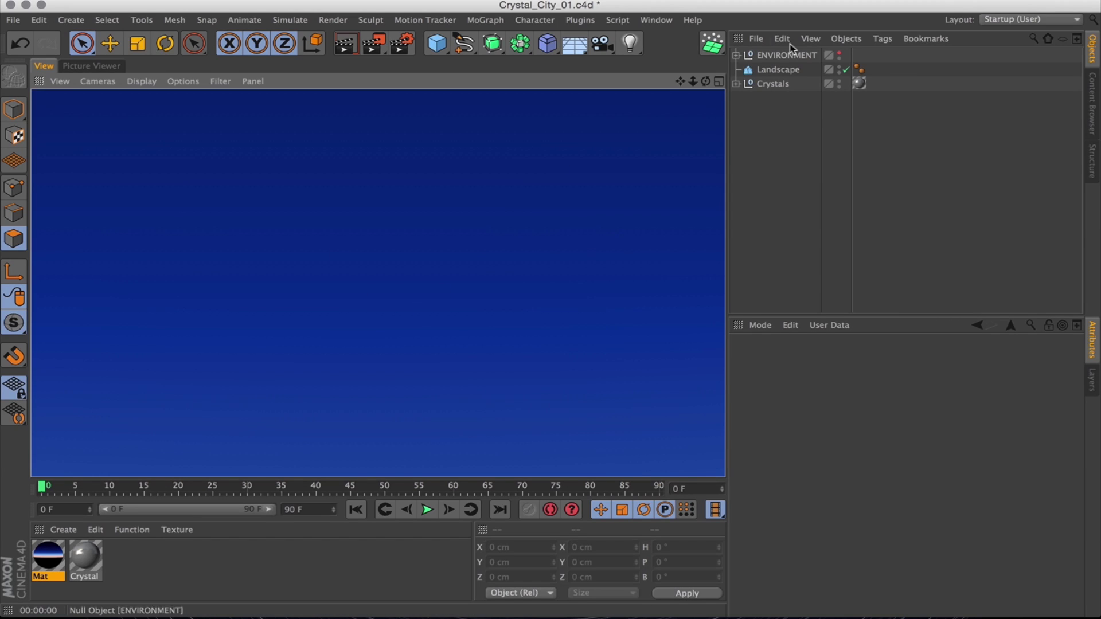
Step: Set the Sky sphere's radius to 10000 cm and render a preview
click(736, 55)
click(772, 69)
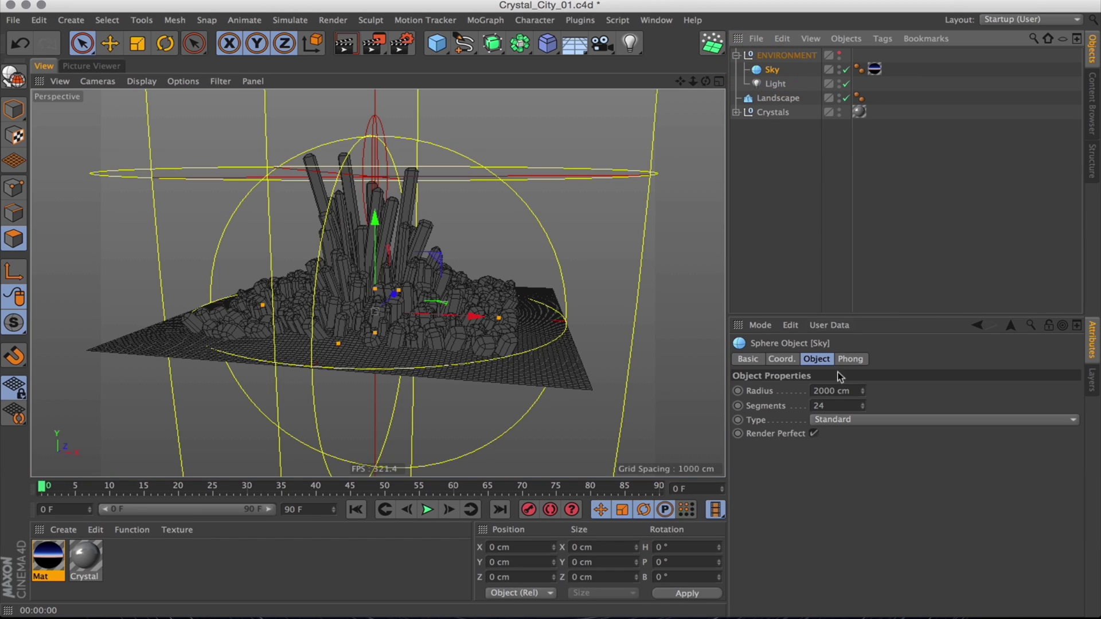
key(Right)
text(0)
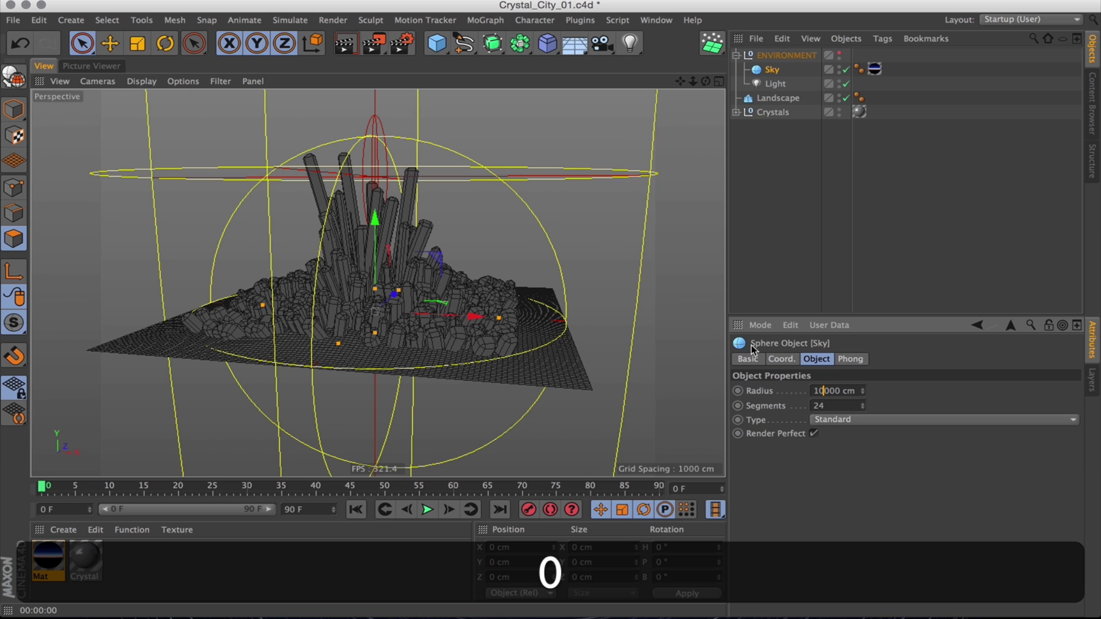
key(super+Return)
key(super+r)
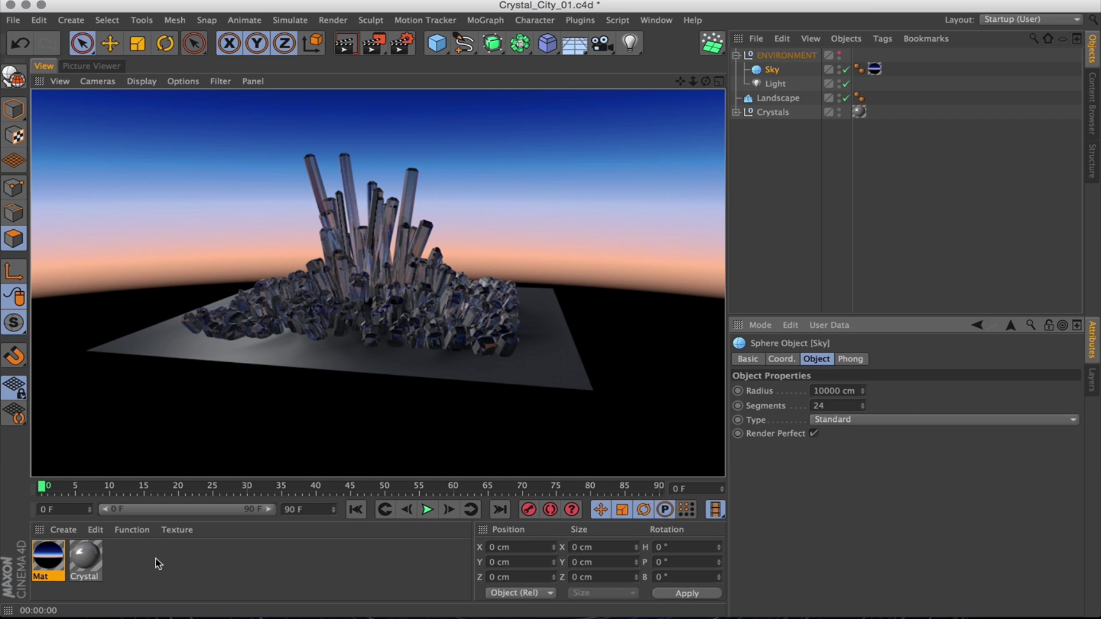
Step: Create a new material with a dark grey color of RGB 34, 34, 34 and reflectance disabled
double_click(136, 559)
double_click(48, 559)
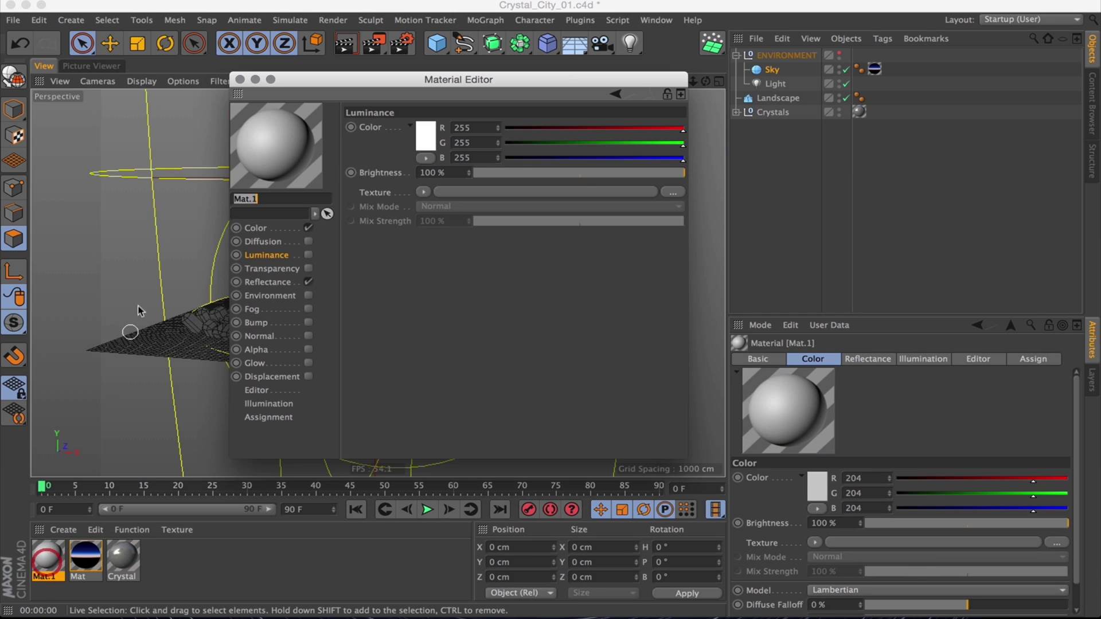
click(285, 226)
click(427, 133)
drag(350, 151, 322, 158)
click(438, 187)
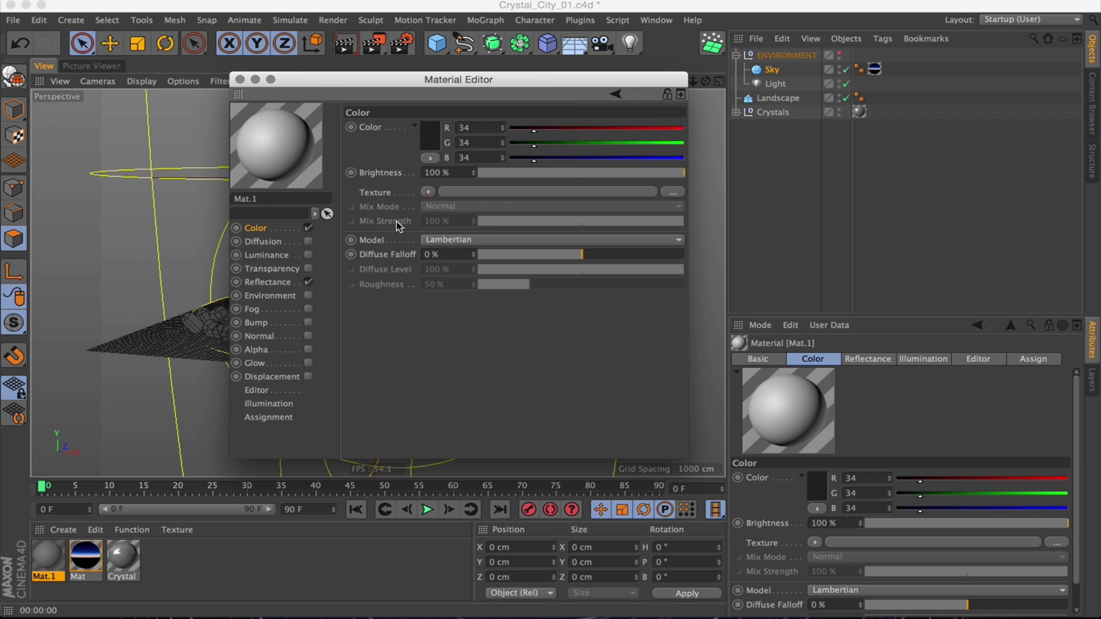
click(304, 283)
click(317, 281)
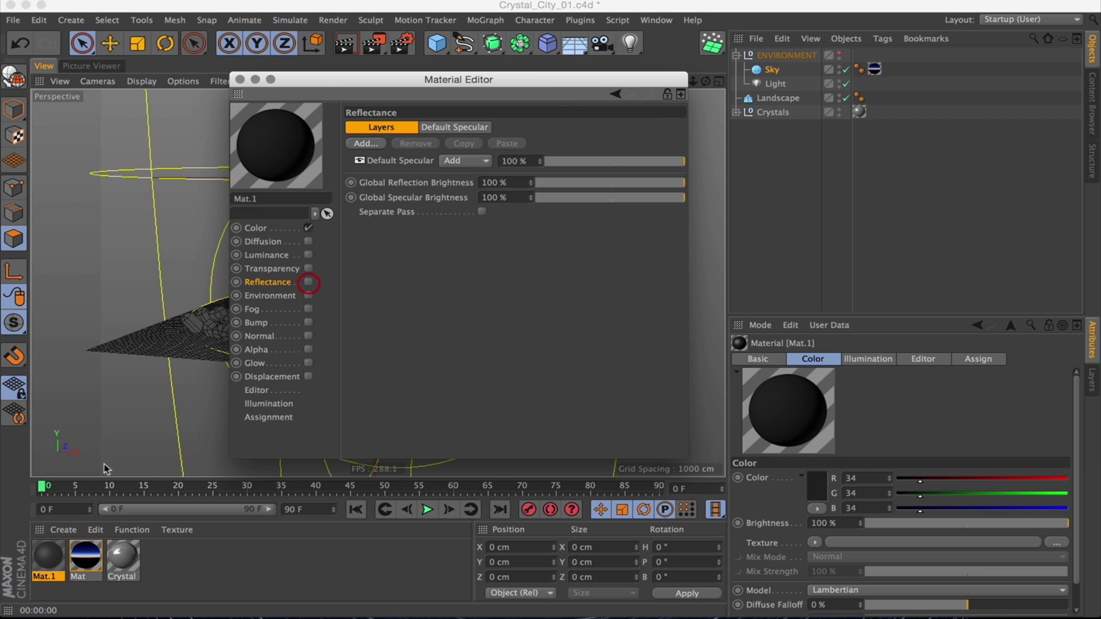
Step: Apply the dark grey material to the Landscape, render a preview, and collapse the ENVIRONMENT group
drag(48, 555, 166, 334)
click(239, 79)
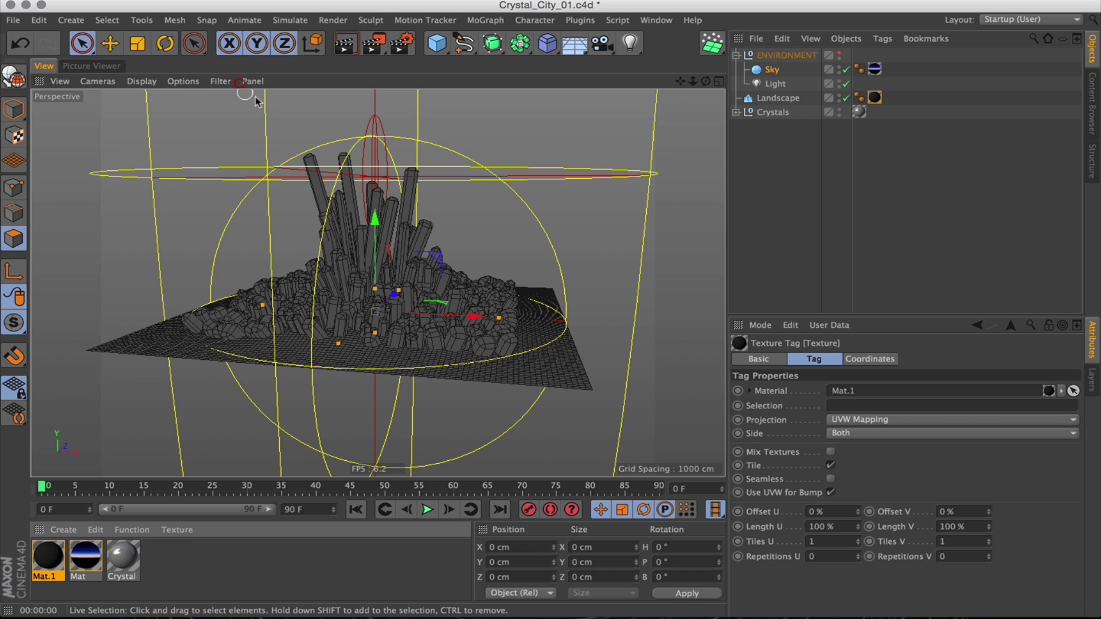
key(super+r)
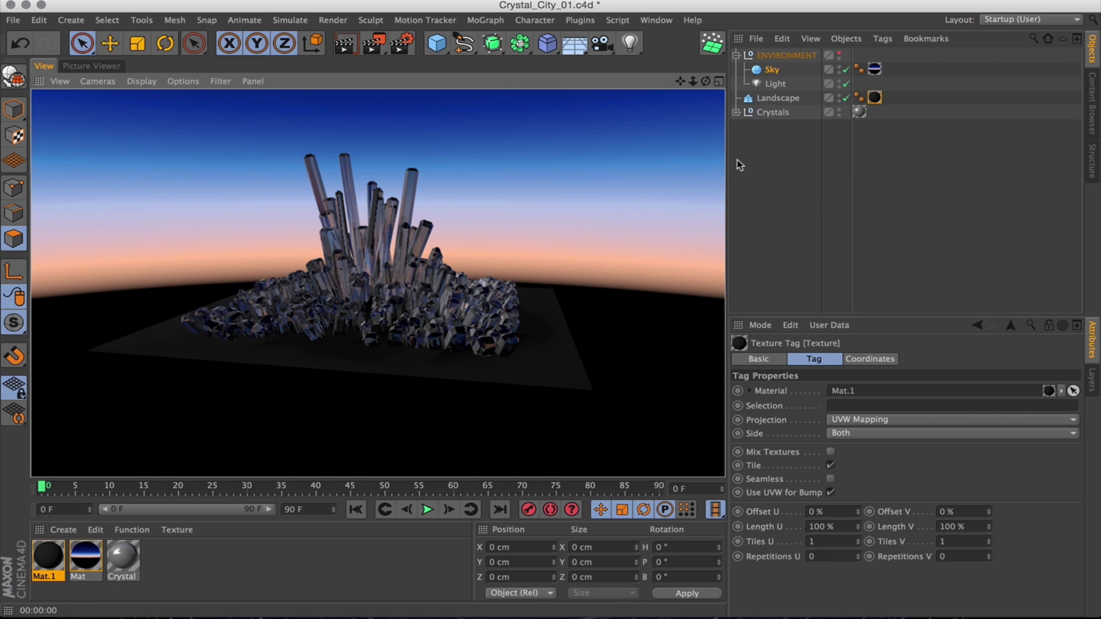
click(782, 162)
click(736, 55)
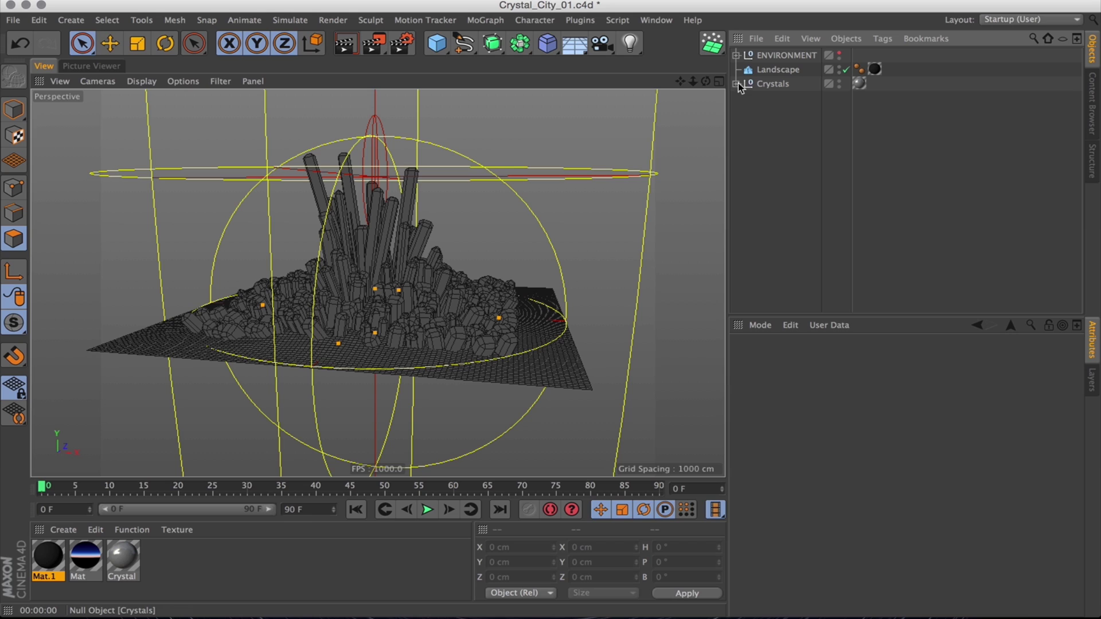